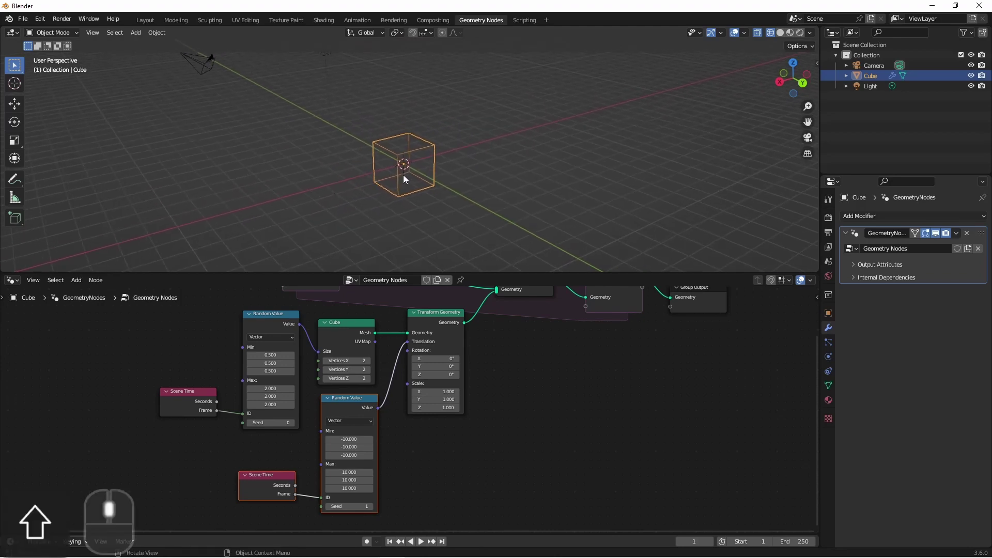
Play the animation twice from frame 1, viewing how the cubes accumulate from two different angles
key("space")
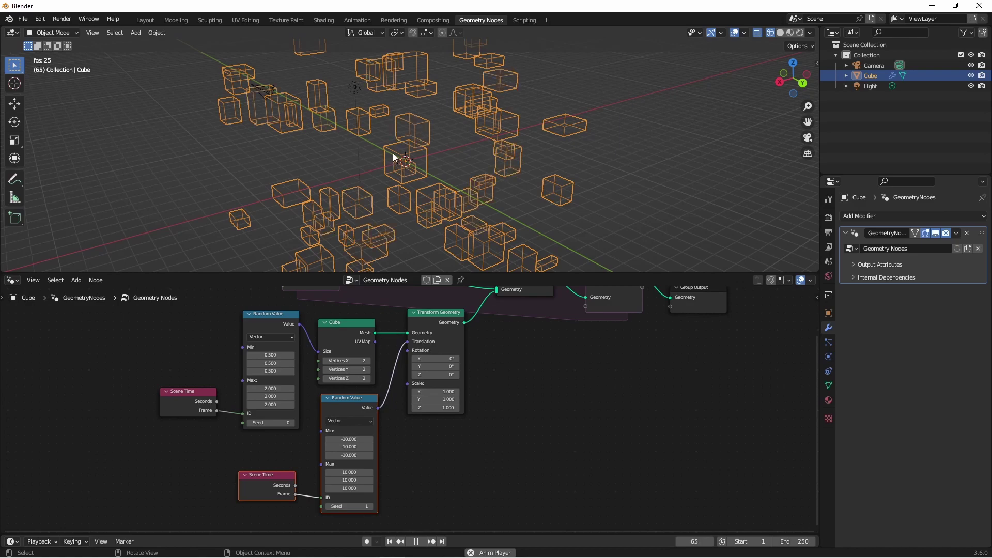
key("space")
mouse_move(388, 154)
middle_mouse_down()
mouse_move(479, 140)
mouse_move(618, 153)
mouse_move(590, 168)
mouse_move(403, 163)
middle_mouse_up()
key("shift+Left")
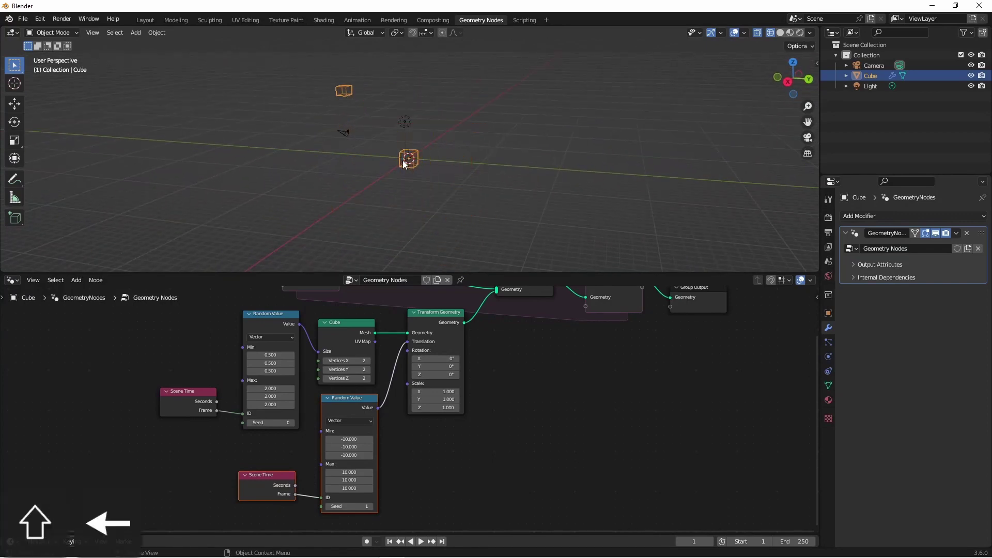
key("space")
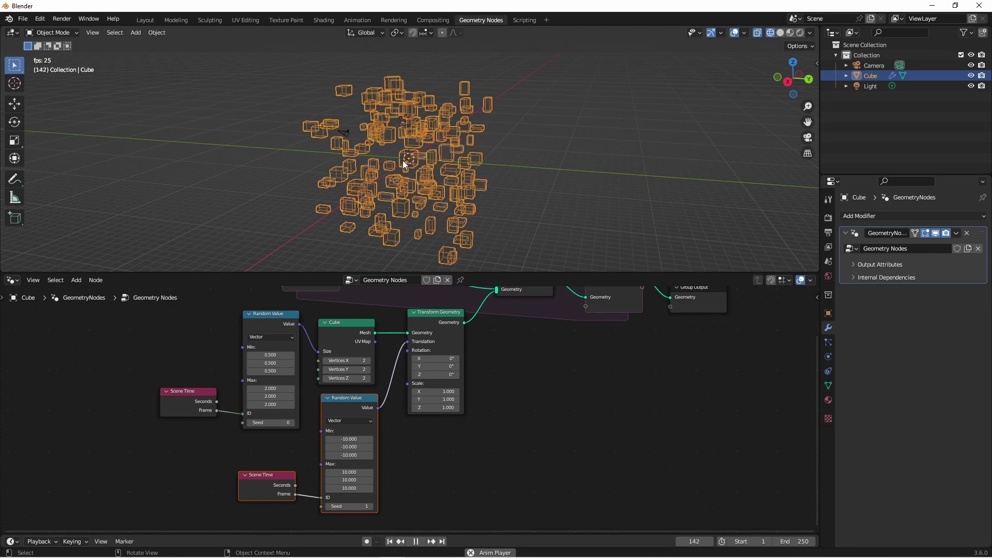
key("space")
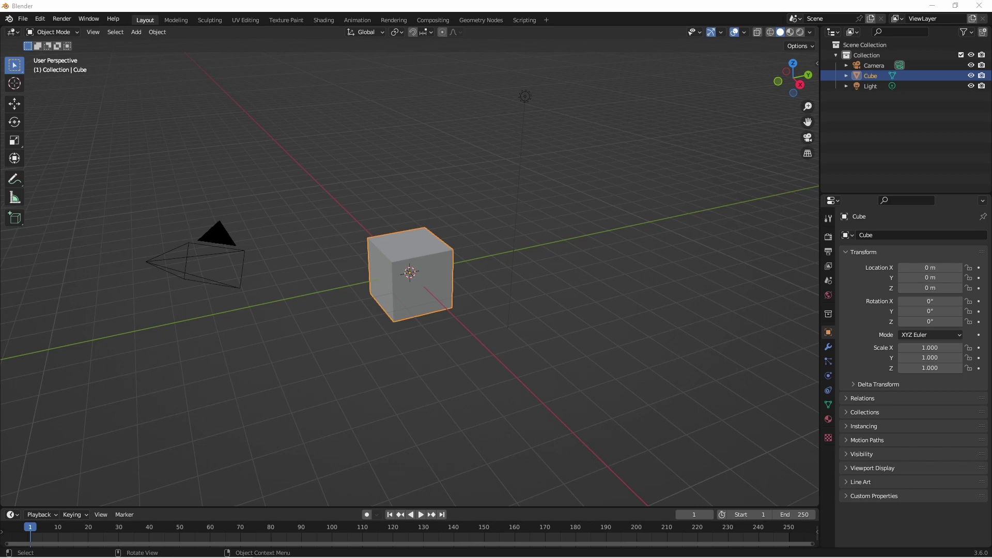
Create a new geometry node tree on the default cube and add a Simulation Zone above the existing group nodes
left_click(469, 21)
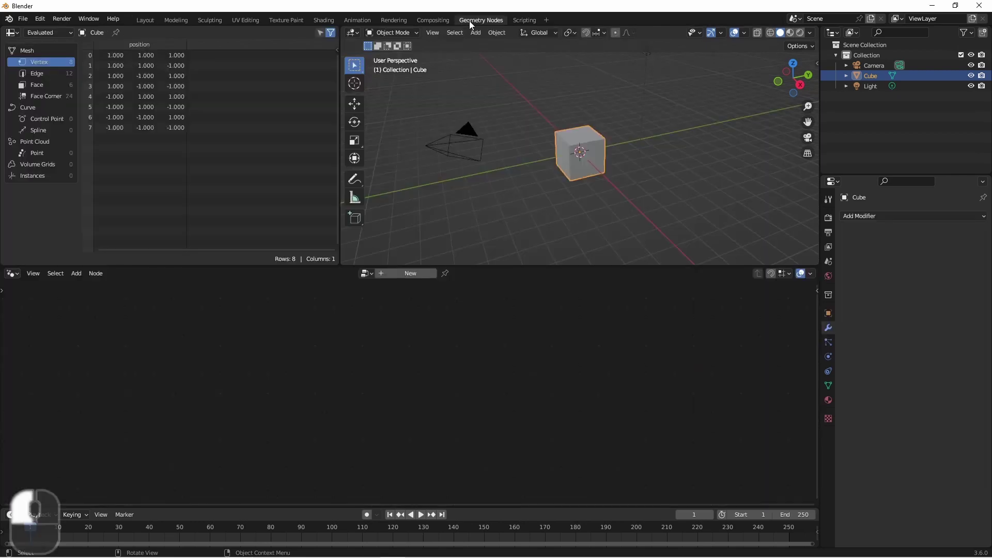
left_click(401, 274)
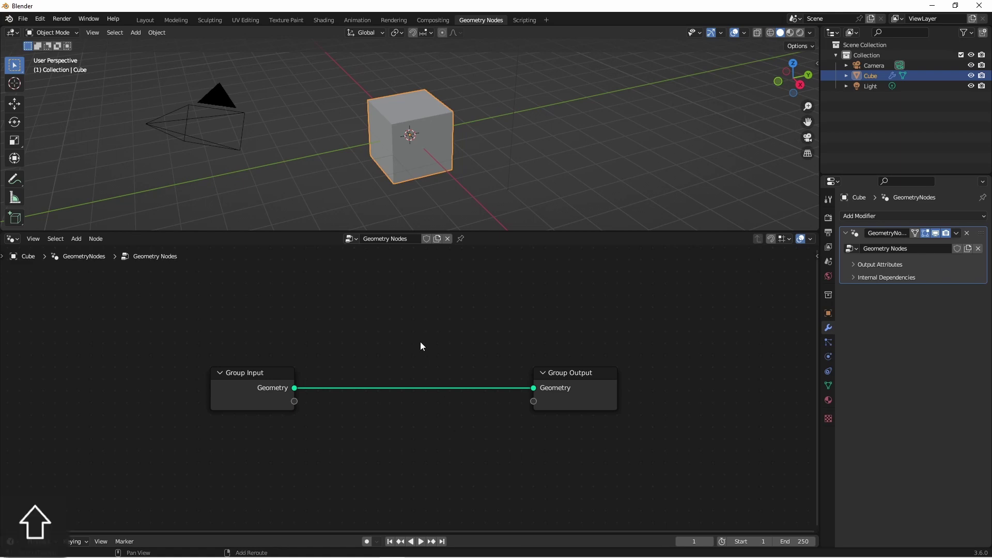
key("shift+a")
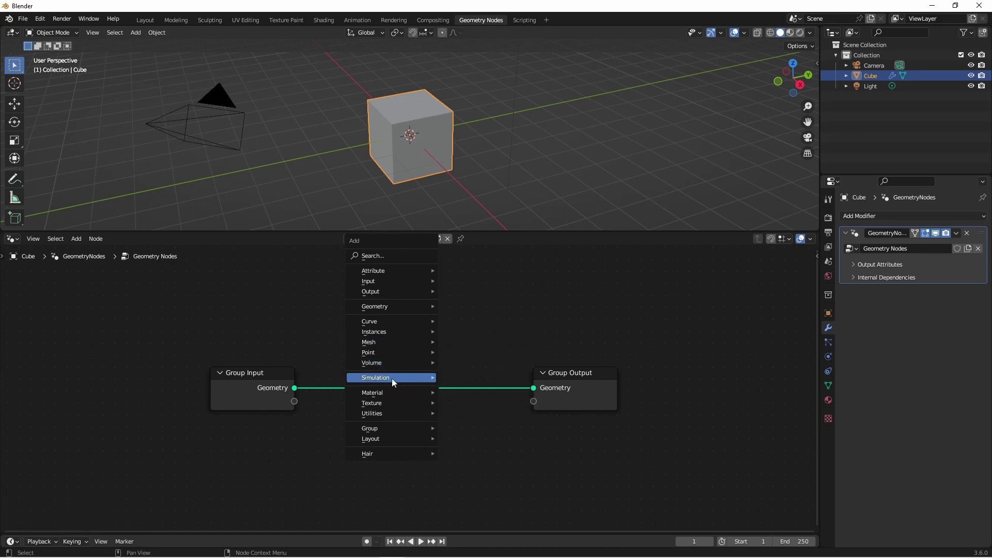
mouse_move(390, 377)
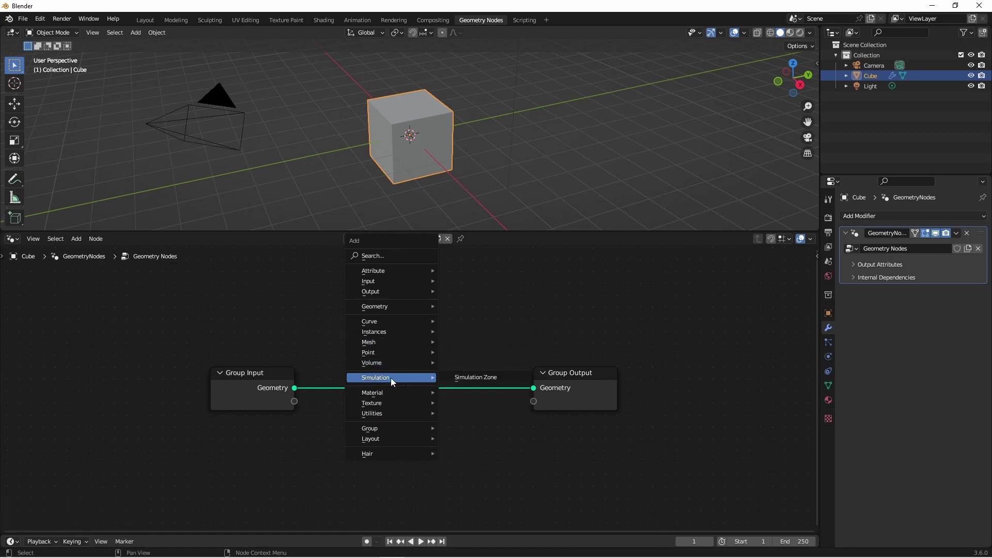
left_click(486, 382)
left_click(644, 401)
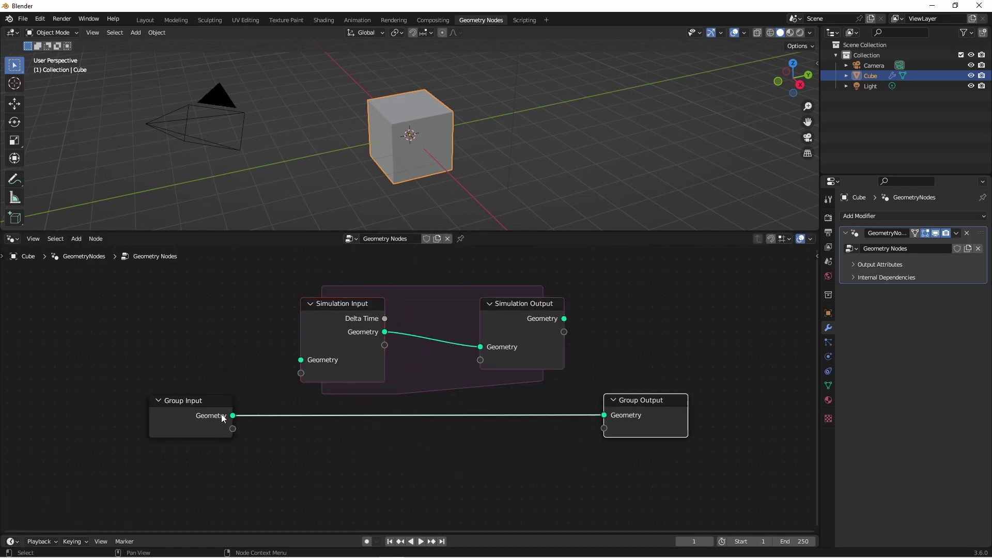
Connect the Group Input geometry to the Simulation Input, and the Simulation Output geometry to the Group Output
left_click_drag(232, 415, 301, 362)
left_click_drag(564, 319, 603, 416)
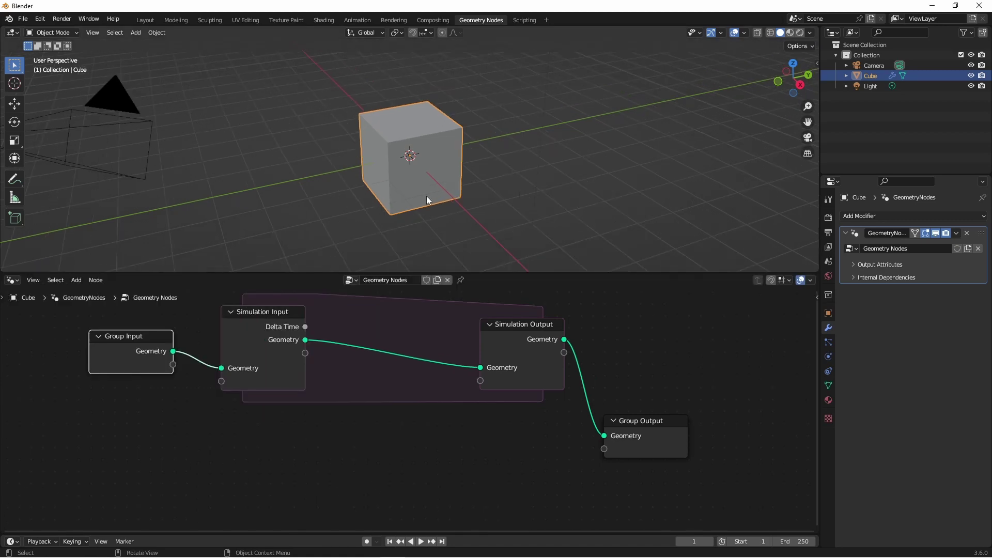
scroll(423, 195, "down", 2)
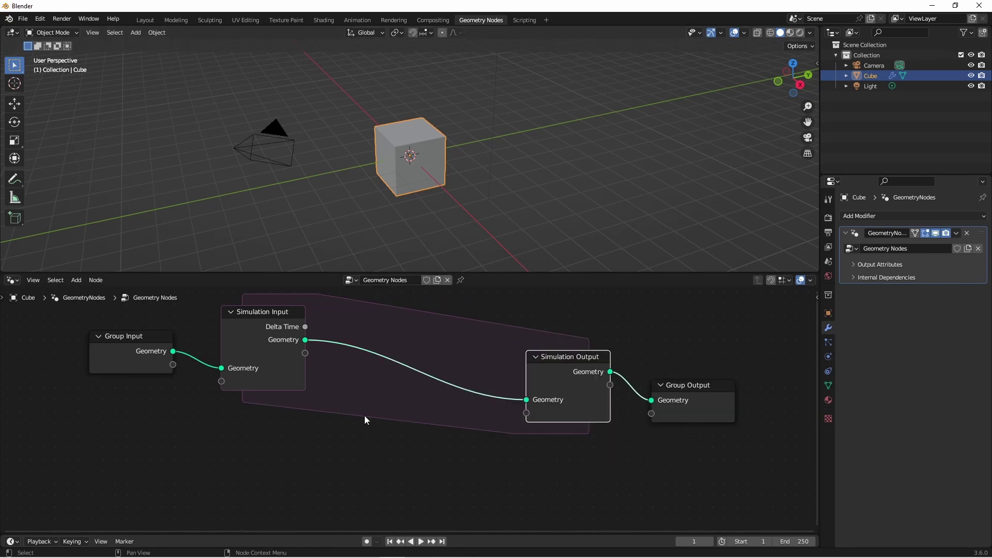
Add a Cube mesh primitive node below the simulation zone
key("shift+a")
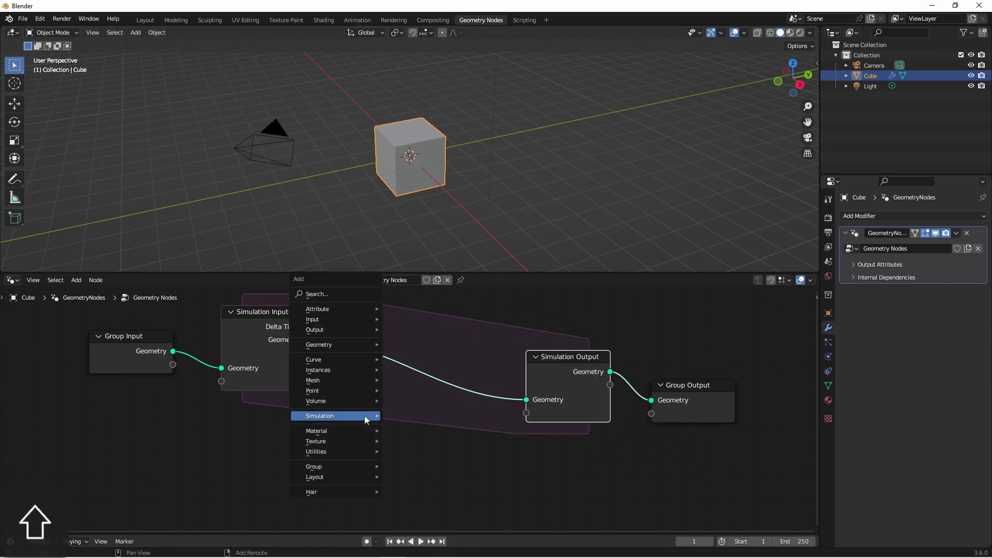
mouse_move(322, 380)
mouse_move(432, 427)
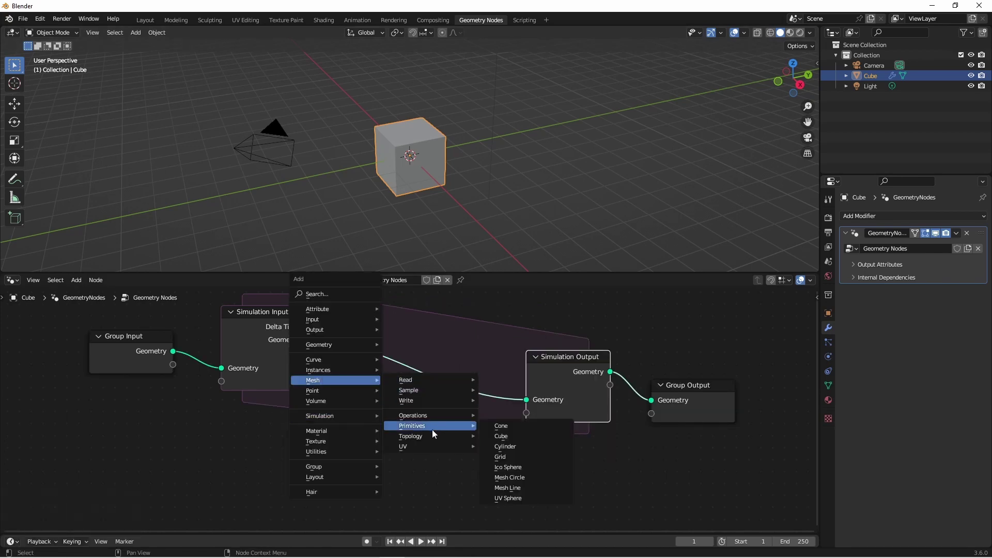
left_click(491, 436)
left_click(305, 444)
Insert a Join Geometry node between Simulation Input and Simulation Output, and connect the Cube node's Mesh output to it
scroll(356, 418, "down", 2)
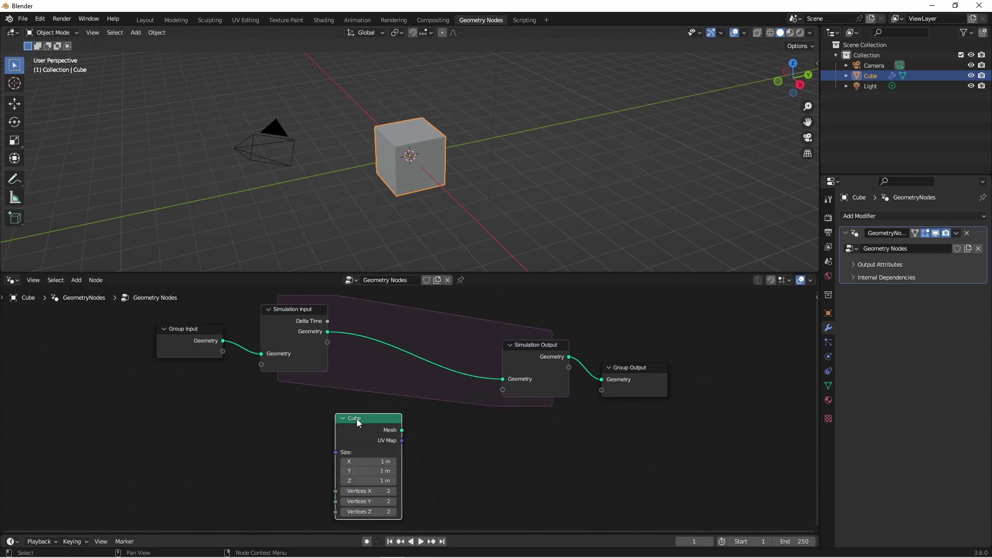
key("shift+a")
type("join")
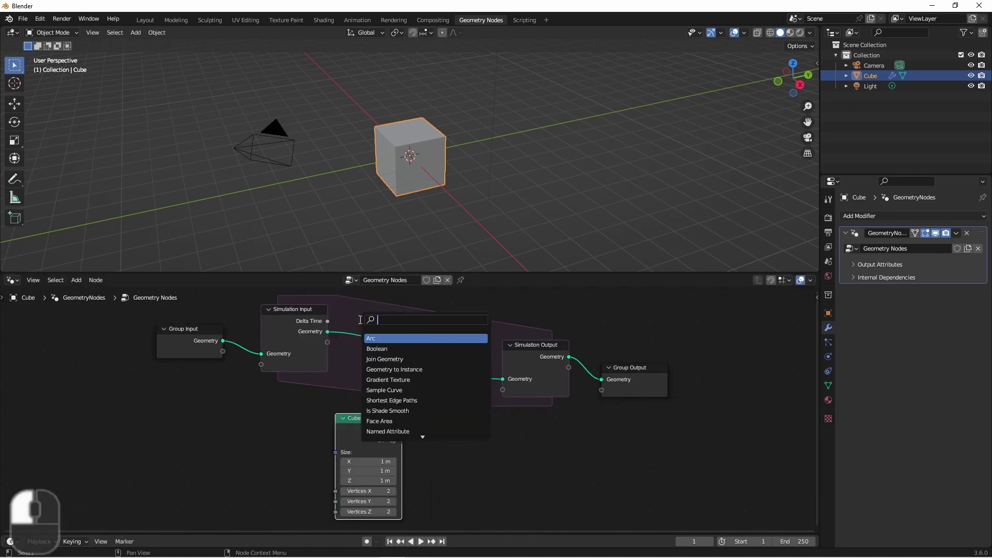
key("Return")
left_click(364, 411)
left_click_drag(364, 411, 398, 370)
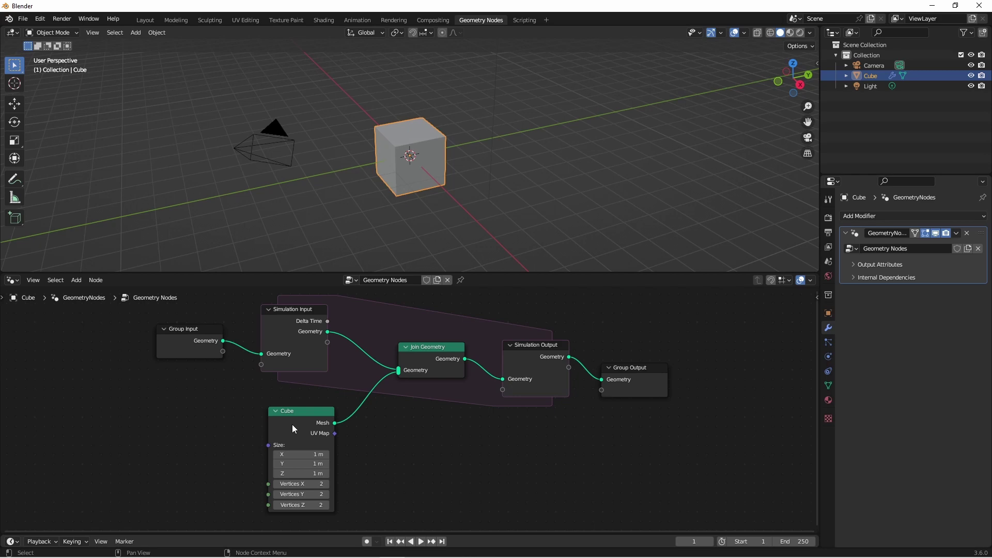
left_click_drag(305, 416, 340, 415)
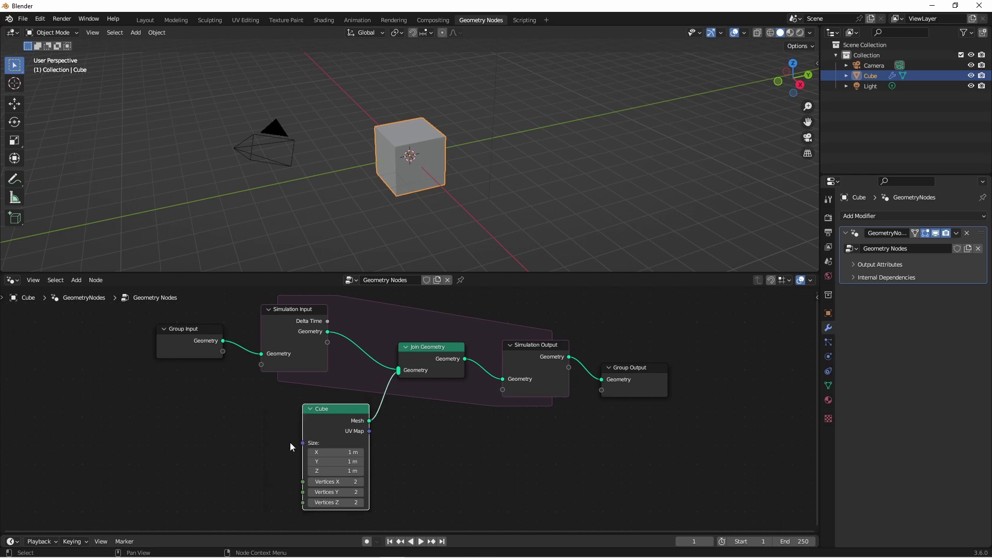
Add a Random Value vector node driving the Cube node's Size and place it beside the Cube node
left_click_drag(303, 443, 240, 448)
type("random")
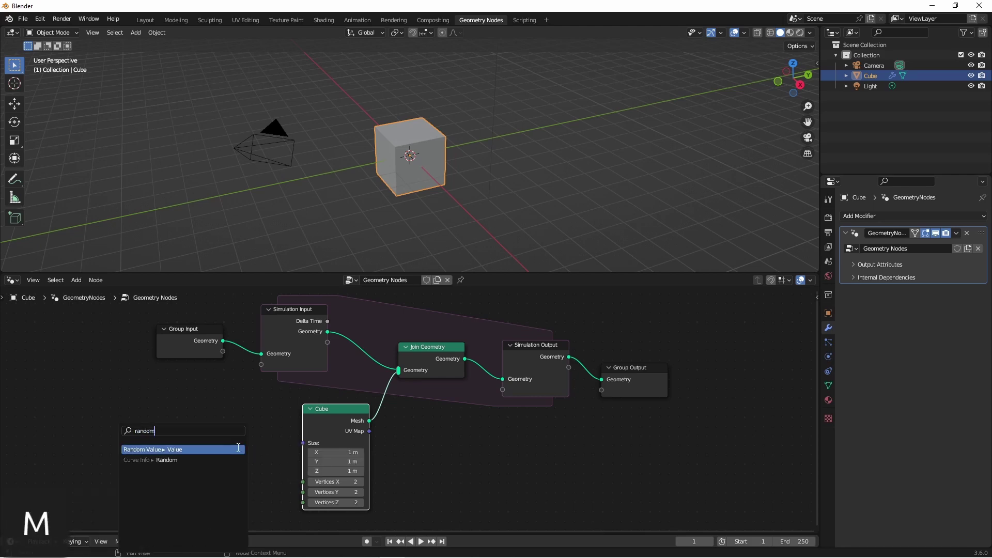
key("Return")
left_click(279, 465)
scroll(279, 465, "up", 2)
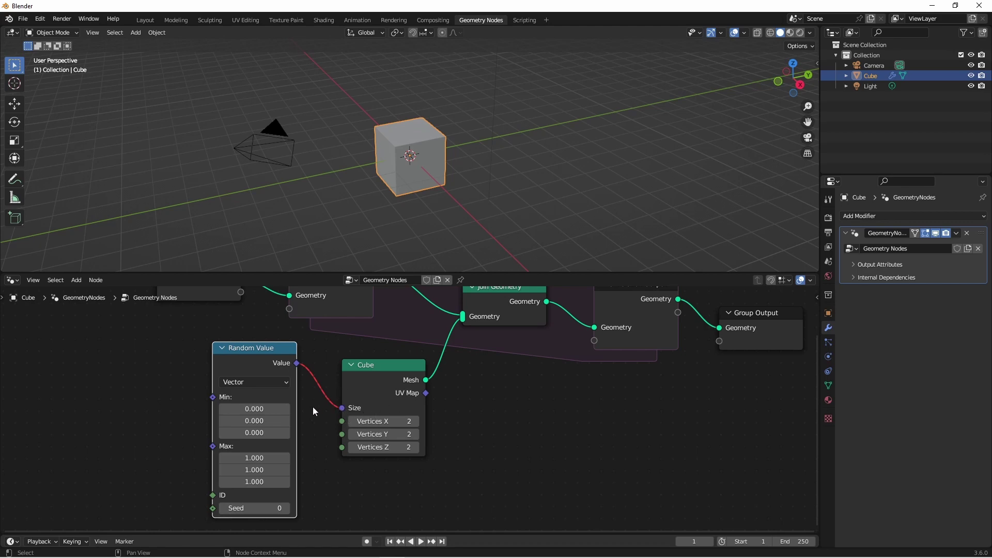
left_click_drag(242, 365, 259, 369)
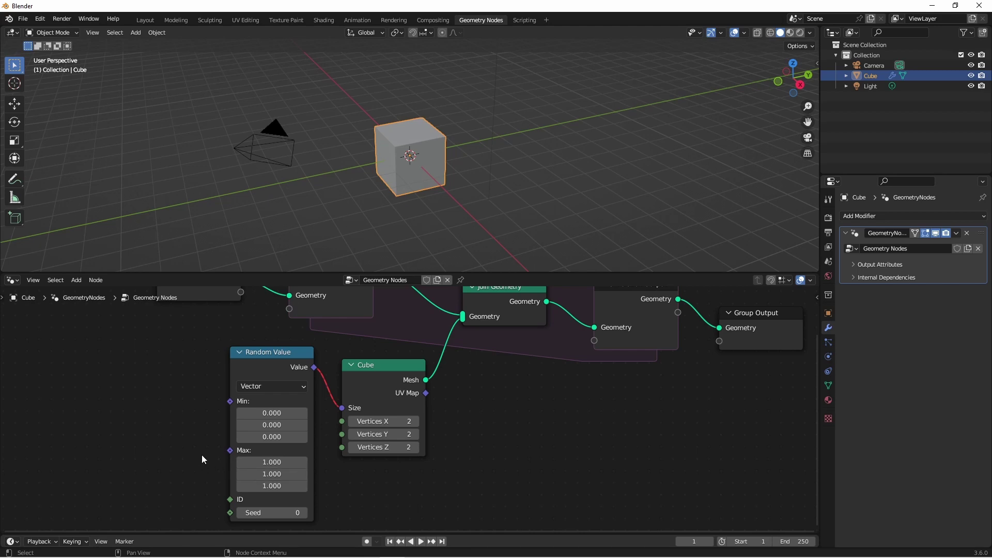
Add a Scene Time node and connect its Frame output to the Random Value node's ID
key("shift+a")
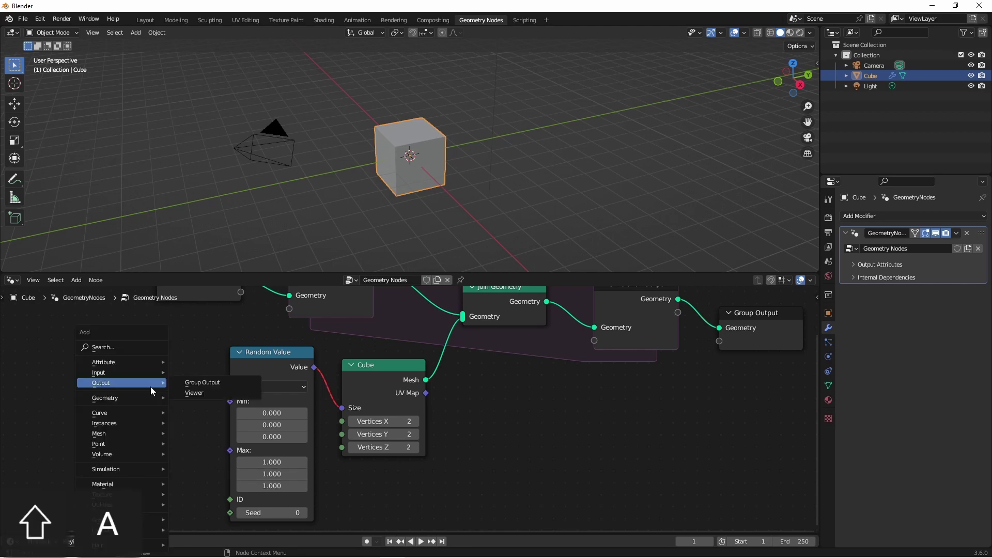
type("scen")
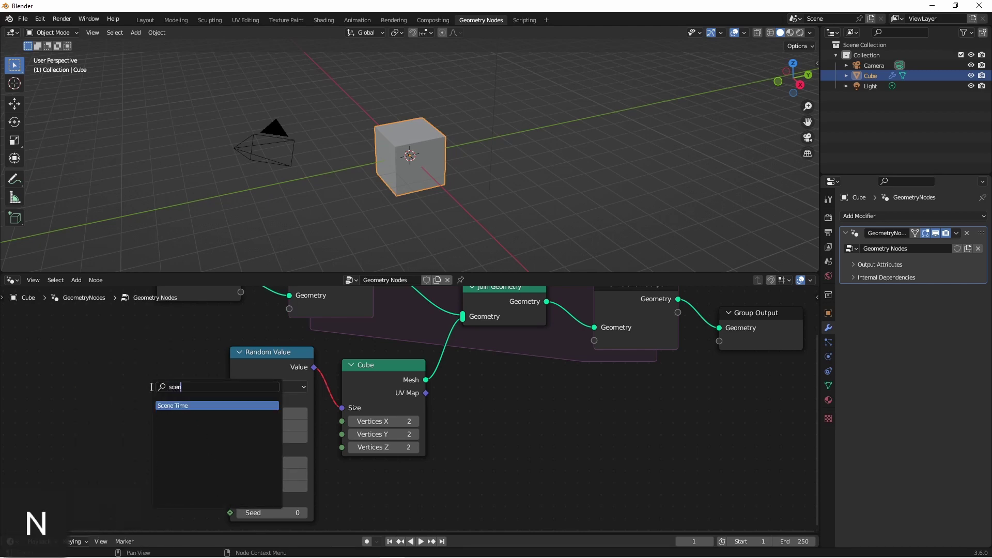
key("Return")
left_click(190, 465)
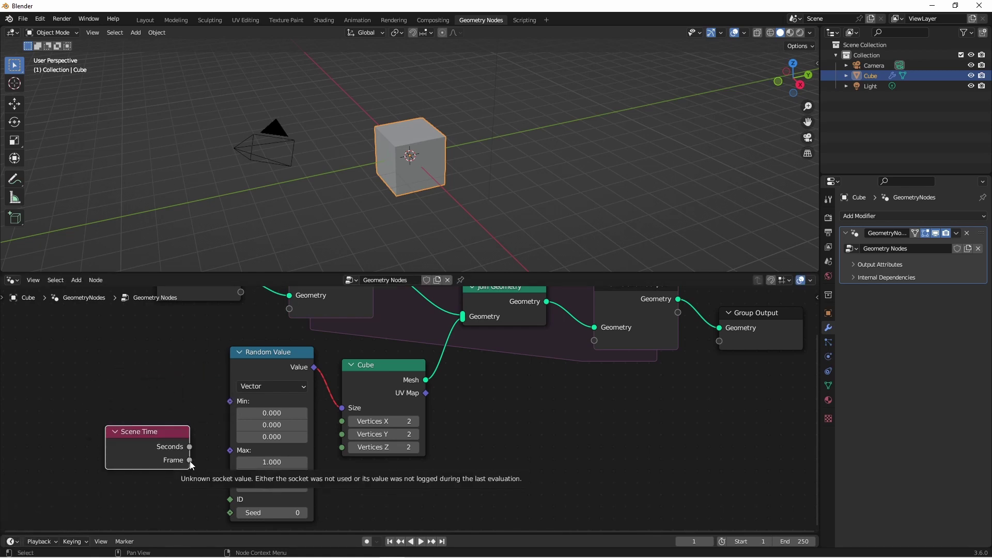
left_click_drag(190, 461, 230, 499)
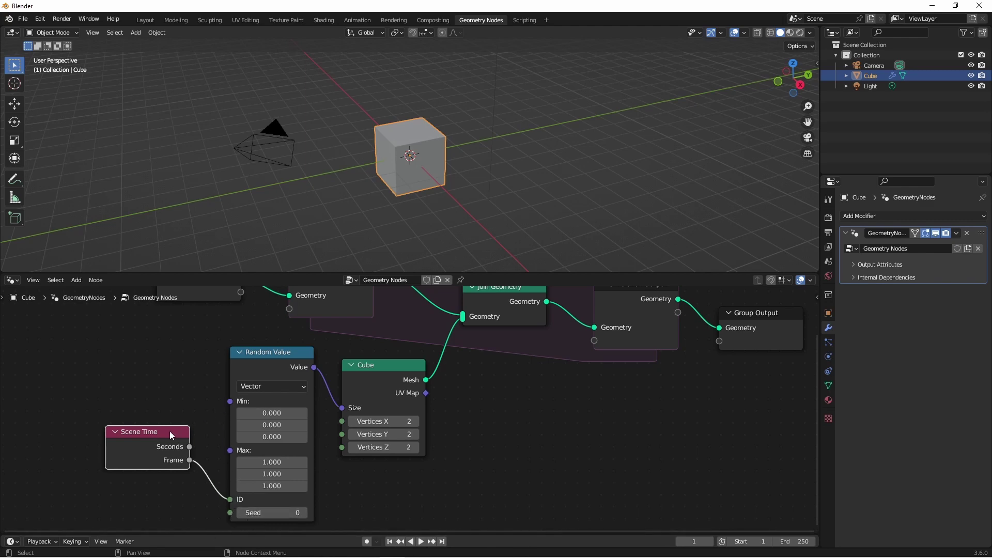
left_click_drag(162, 442, 165, 476)
Set all three Min components of the Random Value node to 0.5 and all three Max components to 2
left_click_drag(267, 412, 267, 437)
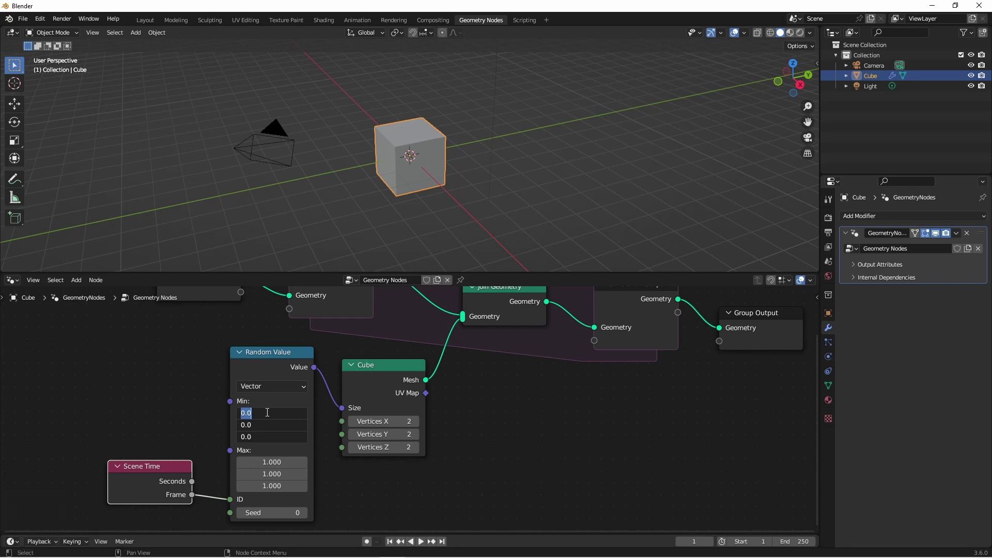
type(".5")
key("Return")
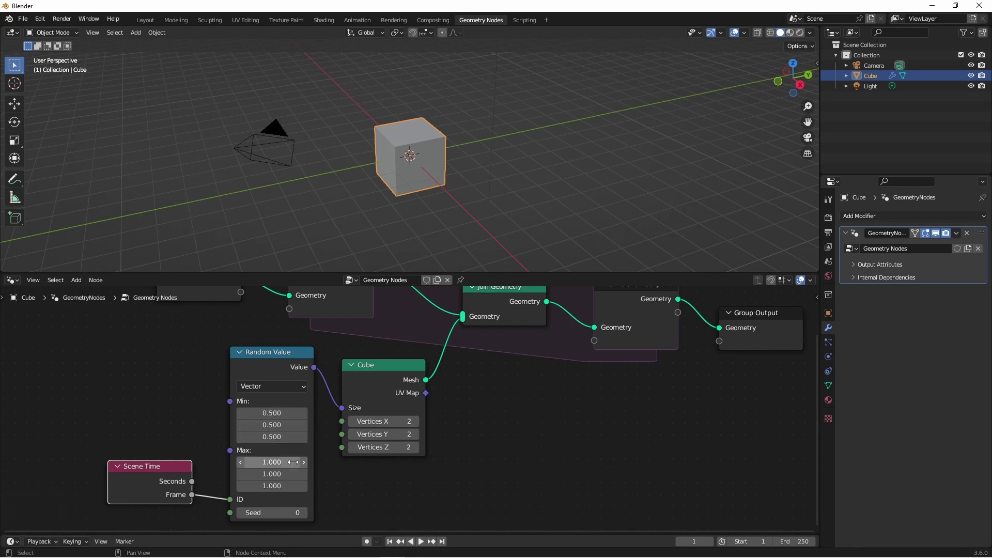
left_click_drag(275, 462, 276, 486)
type("2")
key("Return")
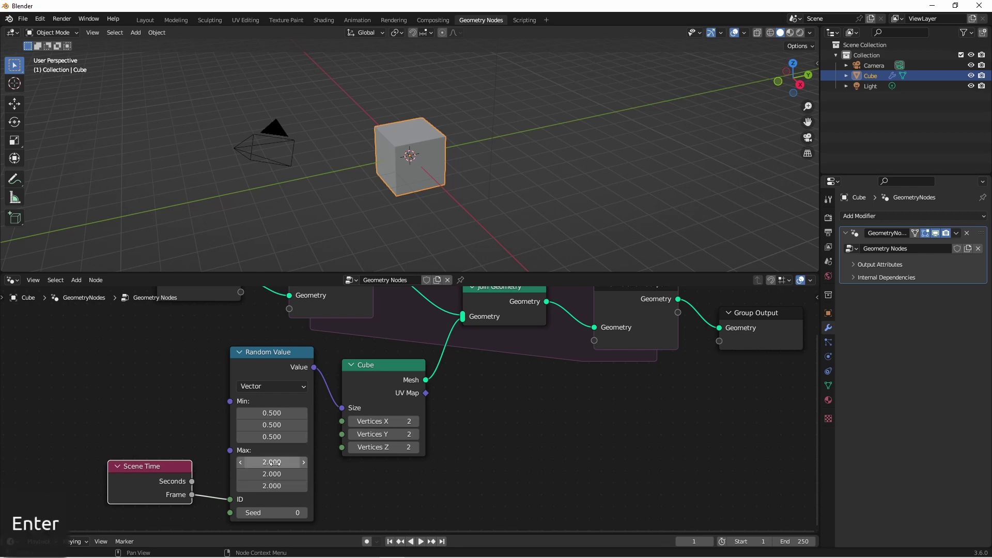
Switch the 3D viewport to wireframe shading and play the simulation
scroll(275, 462, "down", 1)
scroll(418, 157, "down", 2)
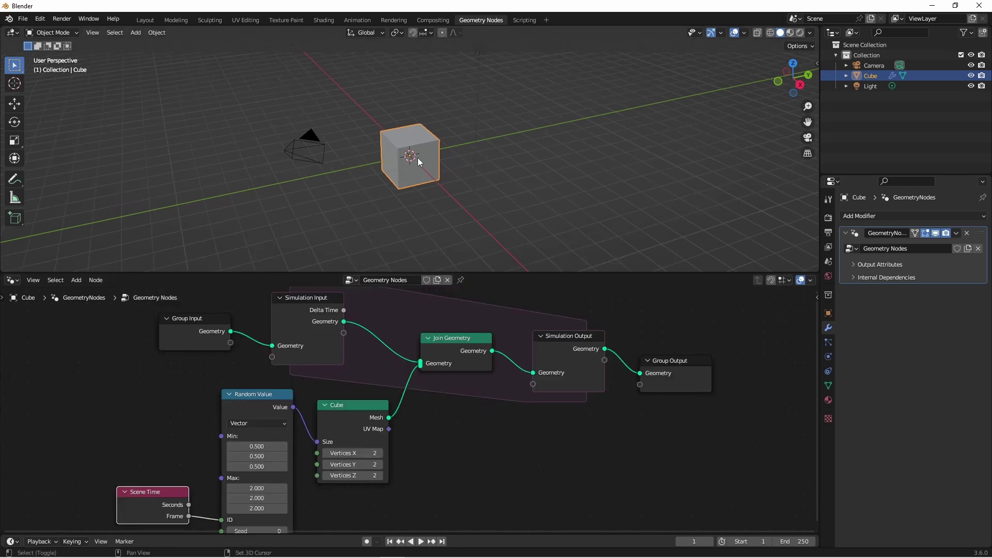
key("shift+z")
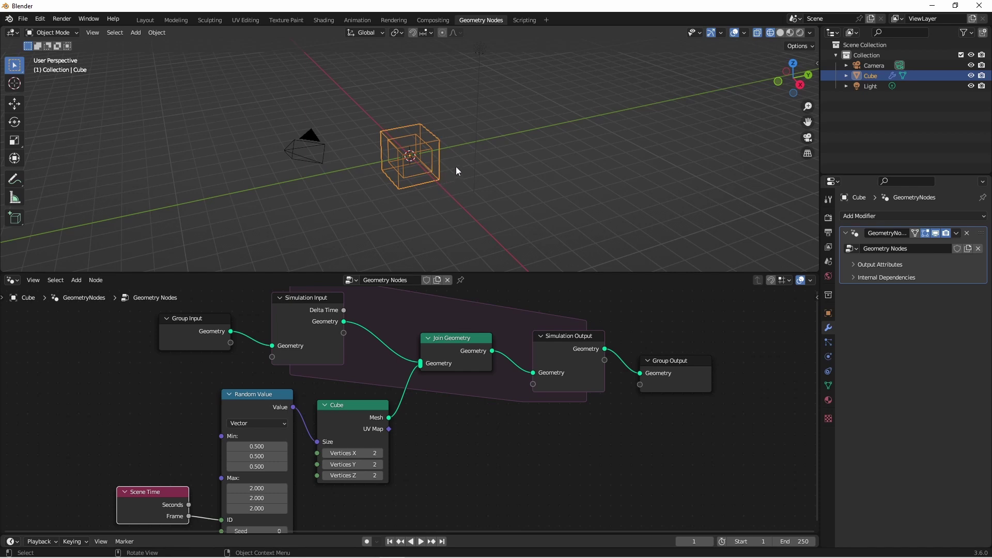
key("space")
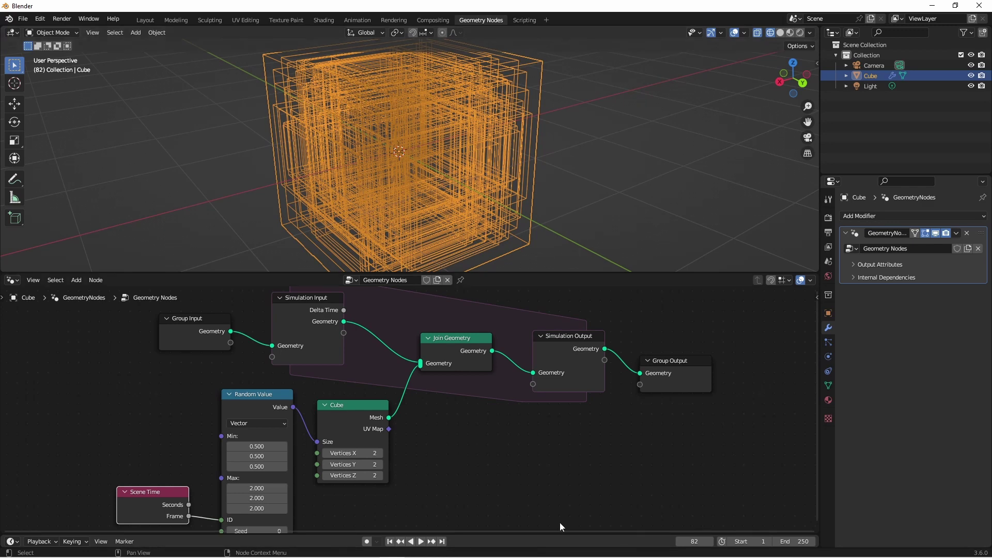
Insert a Transform Geometry node between the Cube and Join Geometry nodes
scroll(736, 424, "down", 4)
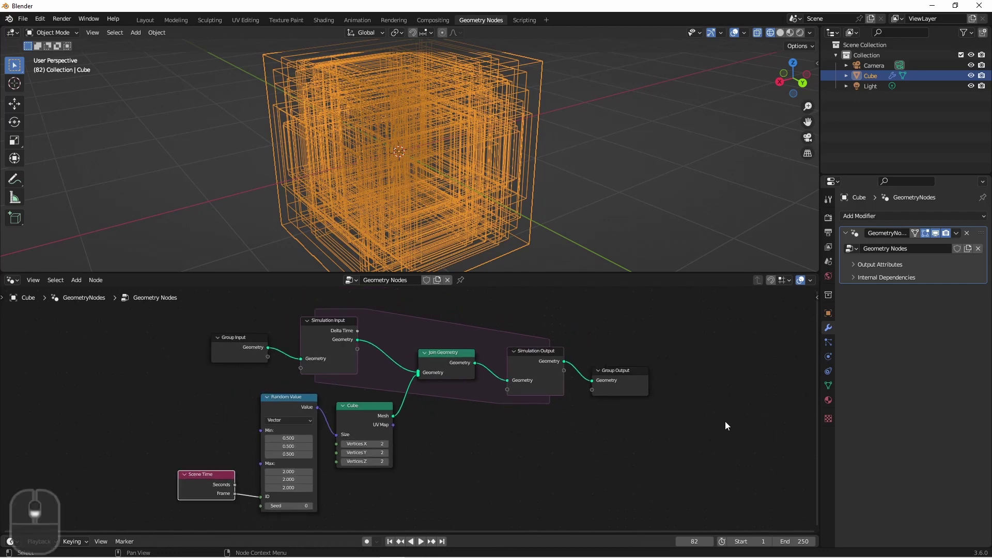
key("shift+a")
mouse_move(413, 399)
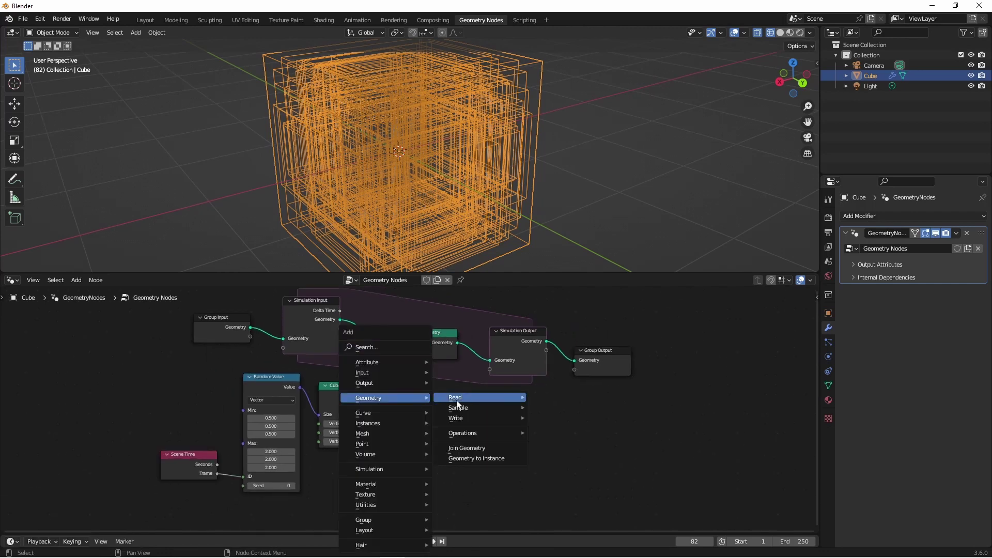
mouse_move(489, 434)
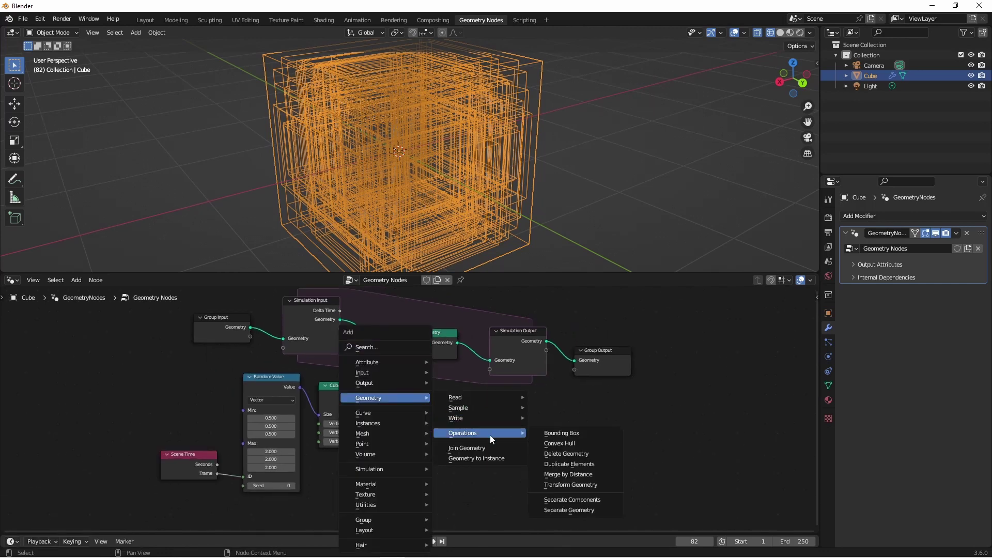
left_click(563, 488)
left_click(435, 331)
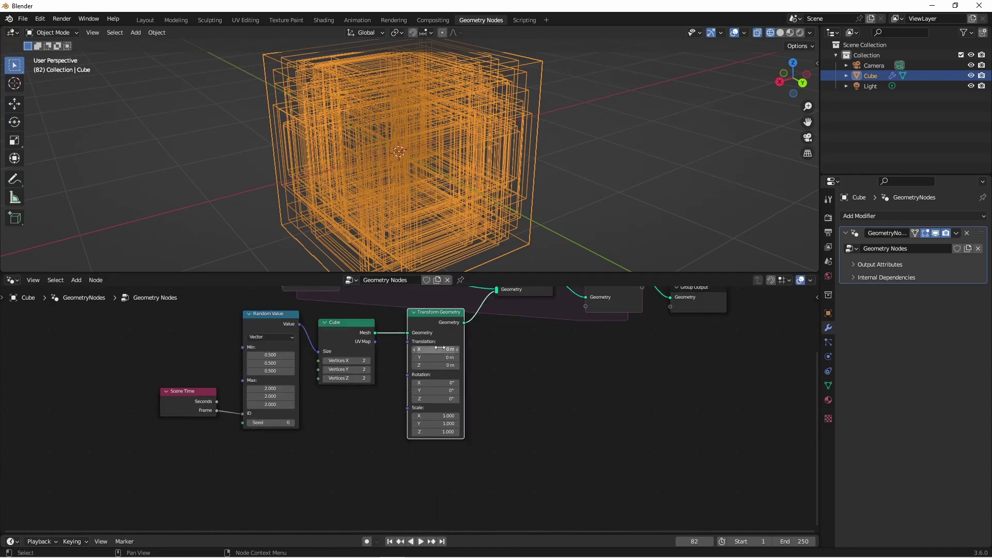
Duplicate the Scene Time and Random Value nodes together and connect the copied Random Value to Transform Geometry's Translation
left_click_drag(278, 459, 203, 370)
key("shift+d")
left_click(359, 418)
left_click_drag(378, 407, 407, 341)
Set the duplicated Random Value node's Min components to -10 and its Max components to 10
left_click_drag(349, 439, 349, 487)
type("-10")
key("Return")
type("10")
key("Return")
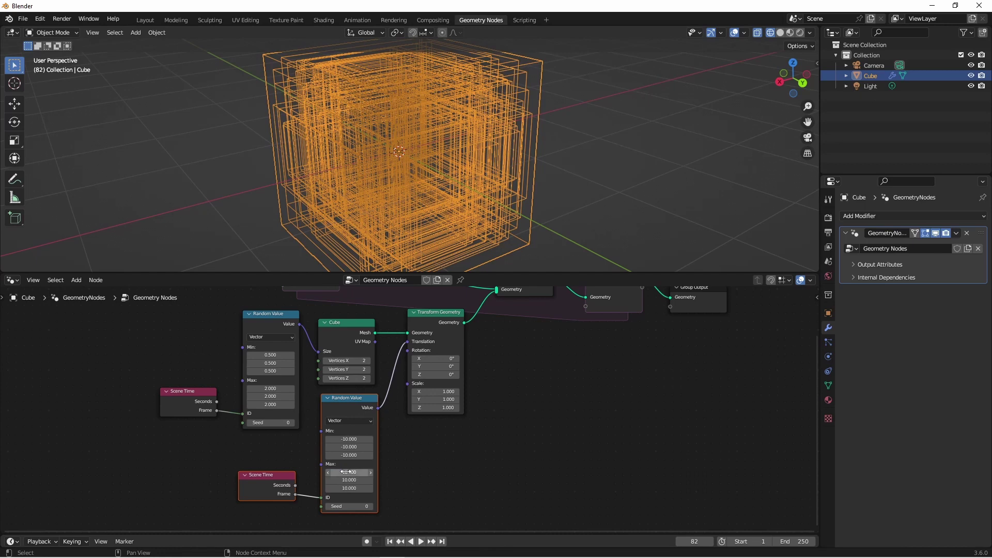
Set the translation Random Value node's Seed to 1 and play the simulation from the first frame
left_click(370, 508)
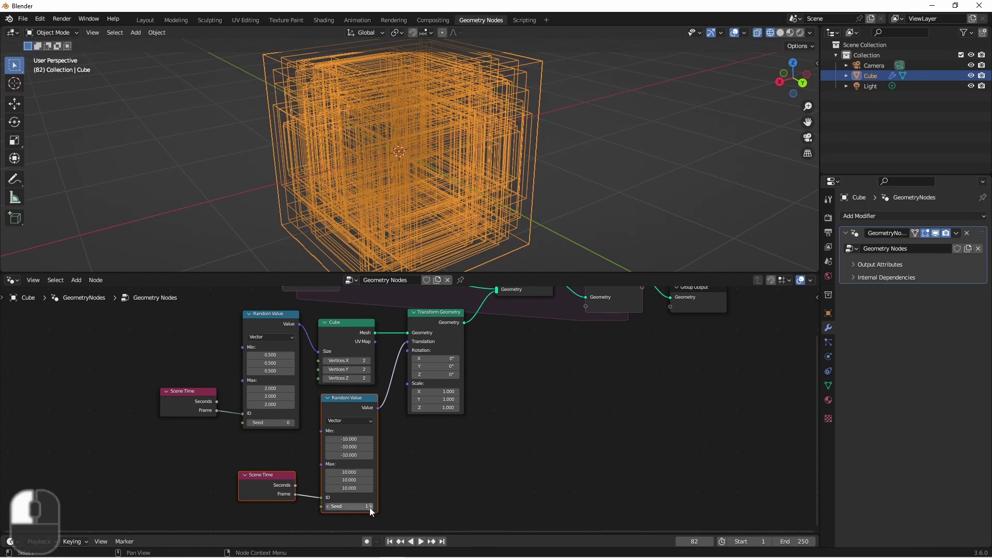
key("shift+Left")
key("space")
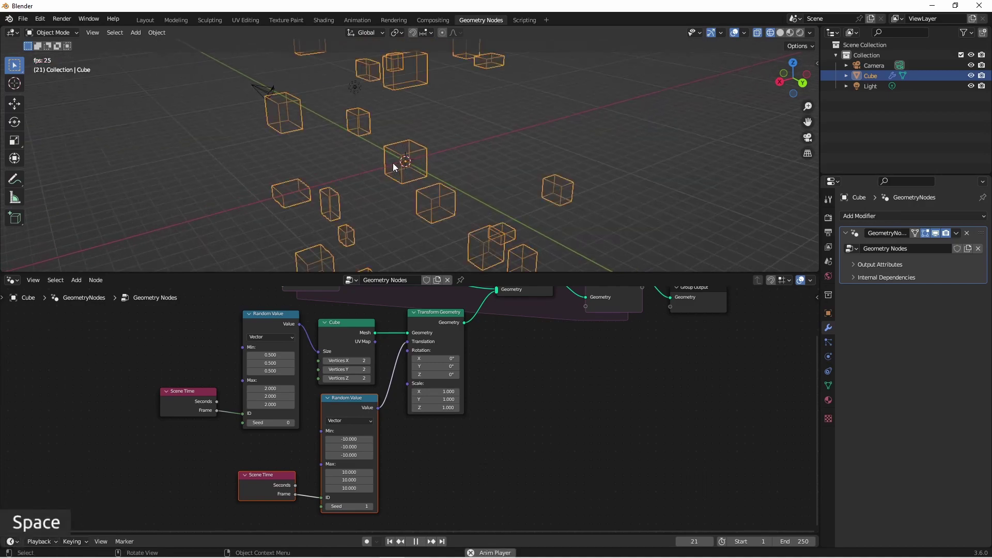
key("Home")
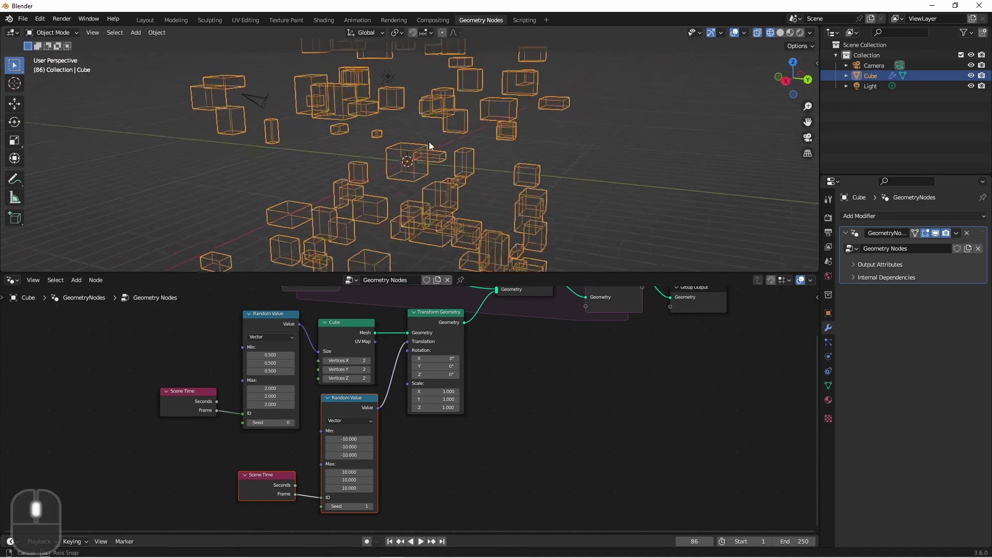
middle_click_drag(434, 141, 565, 150)
key("Home")
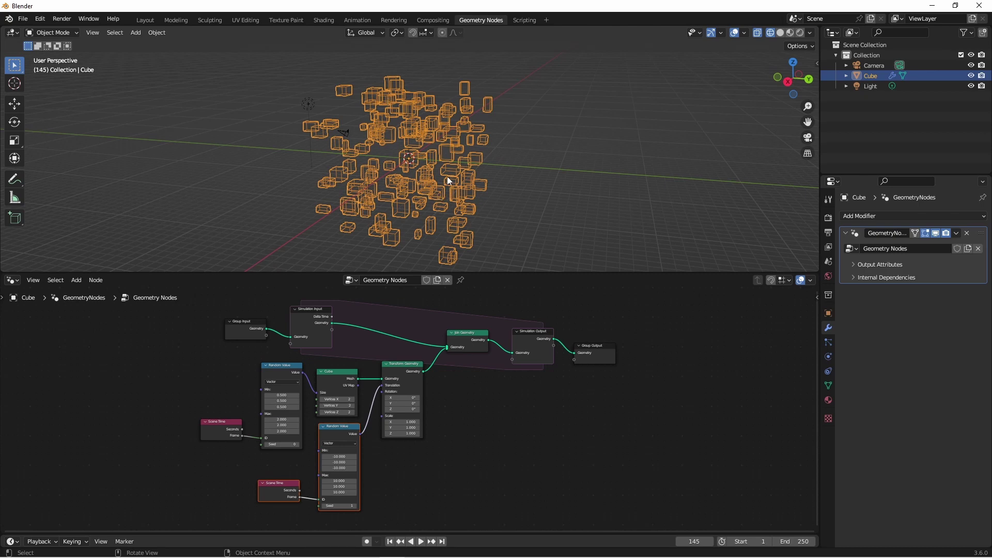
Apply the cube's Geometry Nodes modifier and switch the 3D viewport to solid shading
left_click(956, 234)
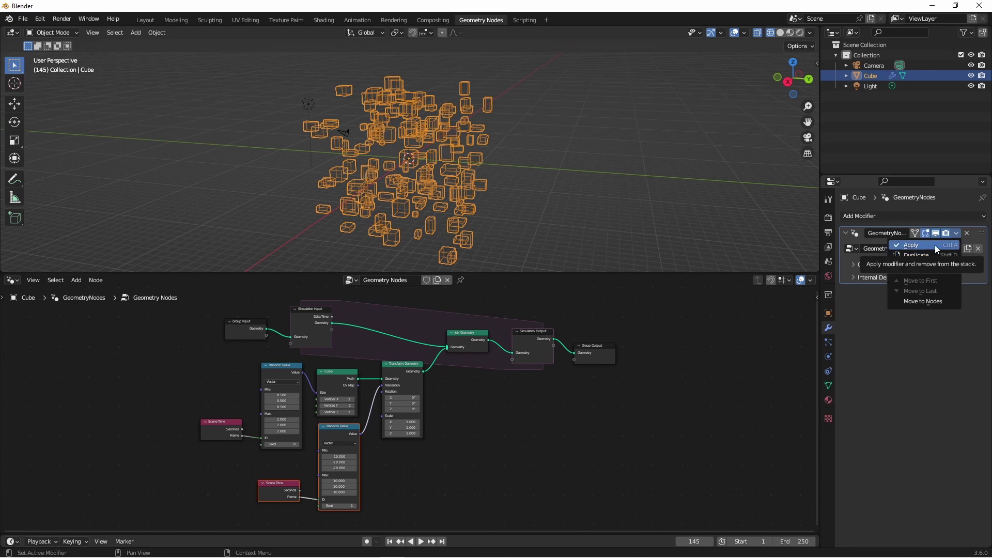
left_click(934, 245)
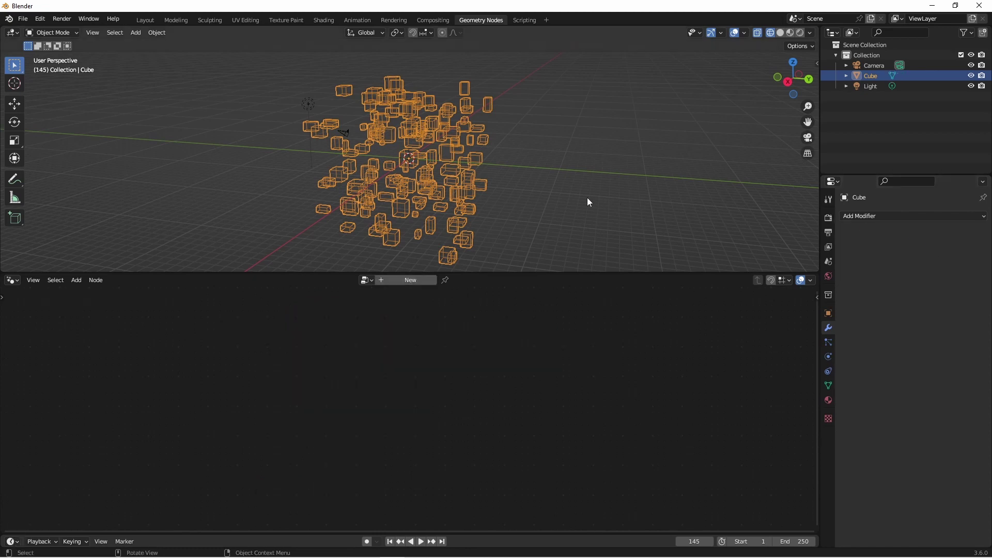
key("shift")
mouse_move(529, 171)
middle_mouse_down("shift")
mouse_move(279, 154)
mouse_move(460, 134)
middle_mouse_up("shift")
key("shift+z")
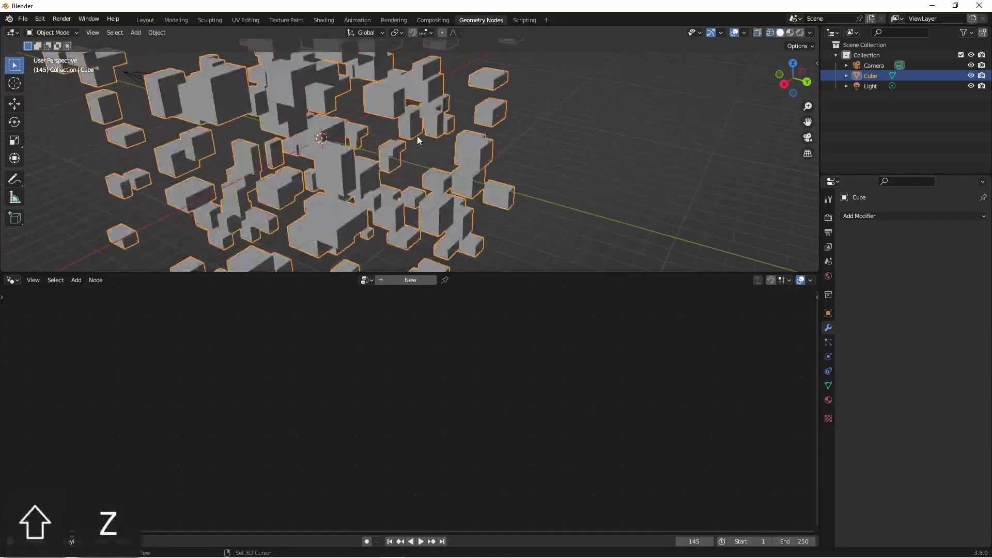
scroll(419, 139, "down", 2)
scroll(418, 139, "down", 5)
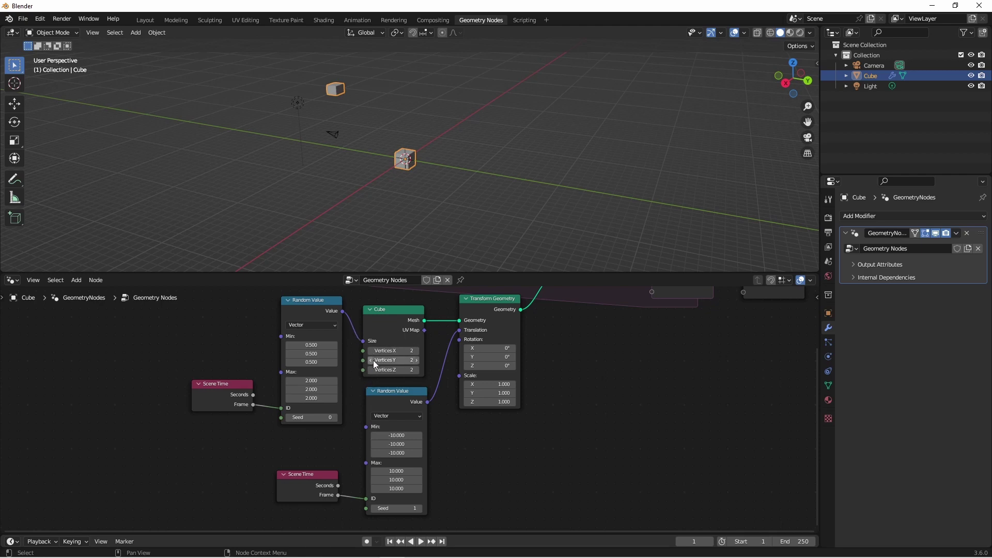
Add the Beam Generator asset from the Asset Browser to the node tree, feeding Join Geometry in place of Transform Geometry
scroll(524, 392, "down", 2)
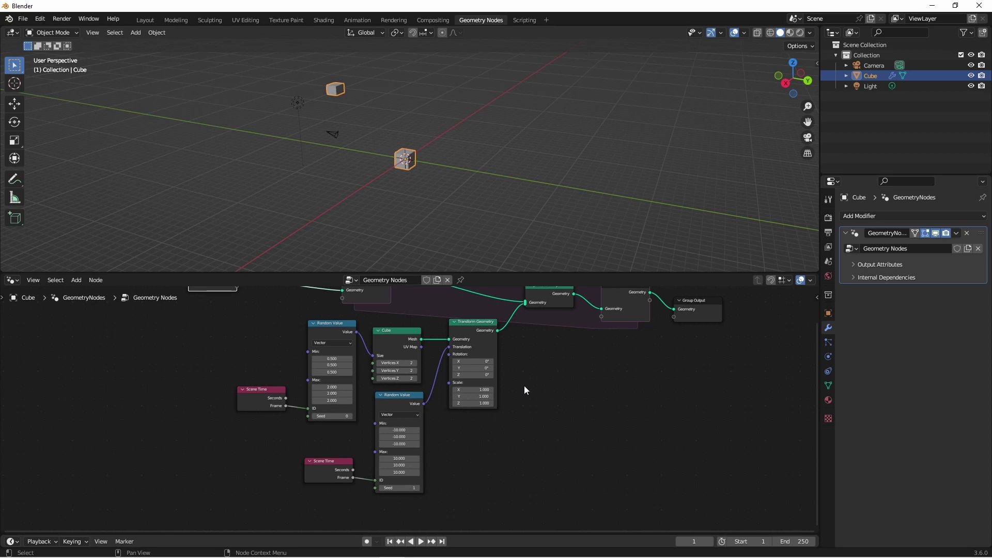
scroll(524, 385, "up", 1)
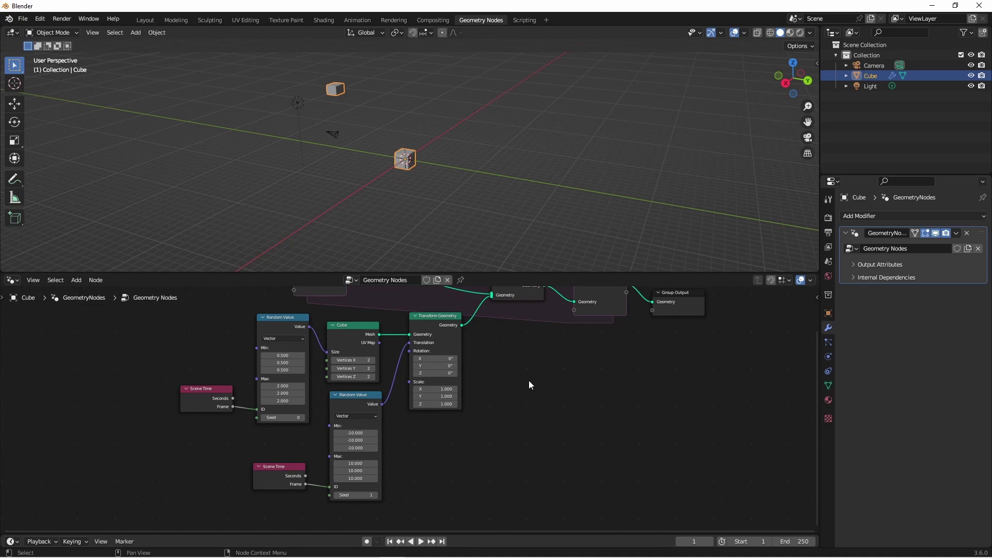
left_click(12, 33)
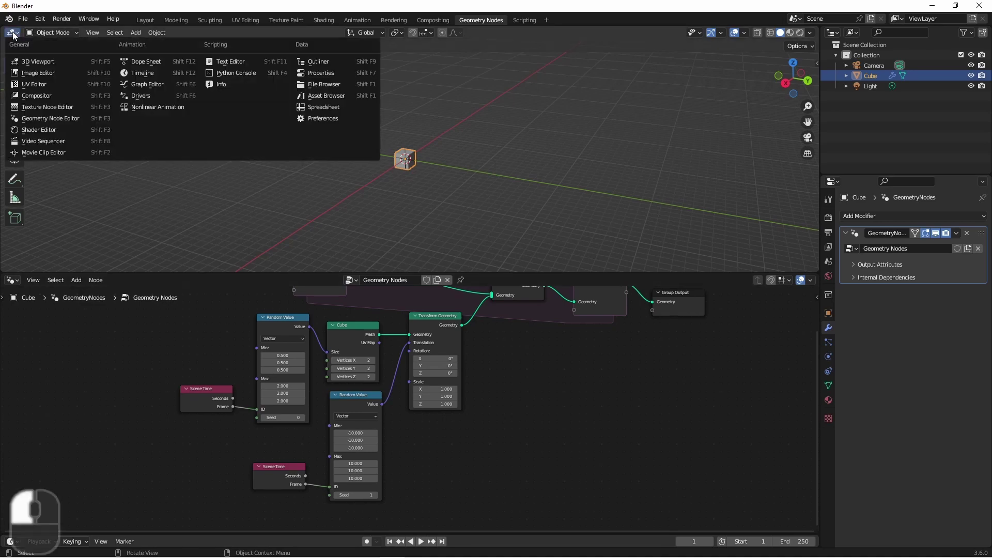
left_click(309, 96)
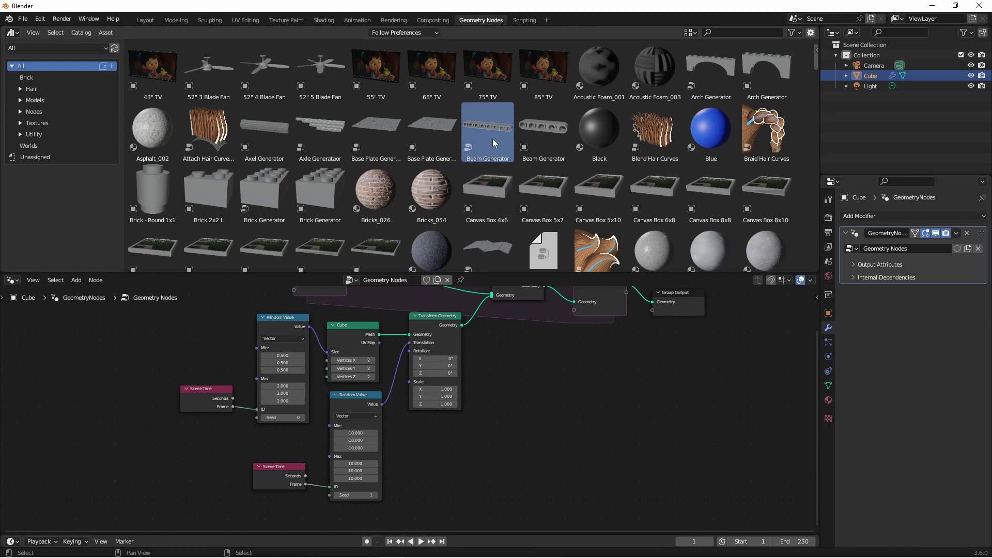
left_click_drag(491, 130, 529, 418)
left_click_drag(529, 418, 529, 419)
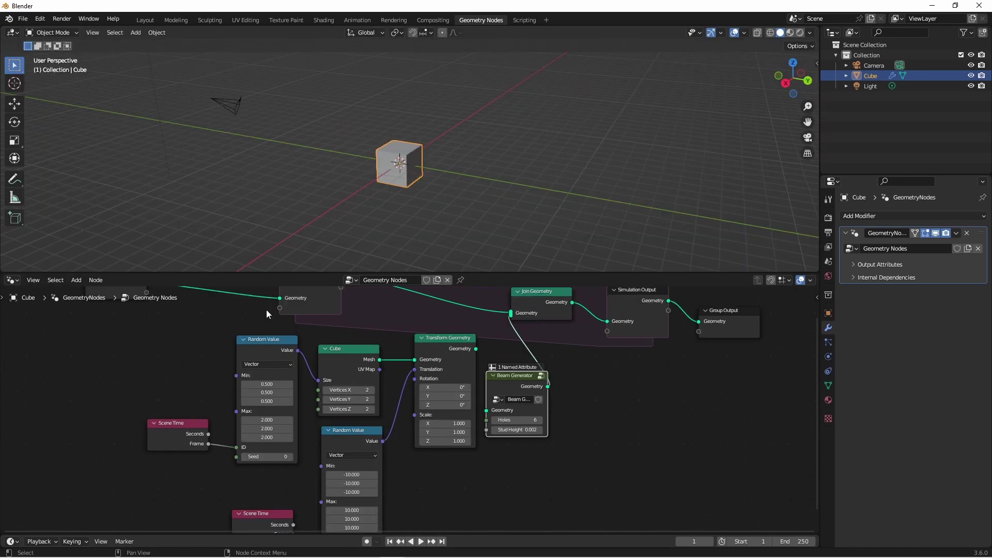
Cut the link between Group Input and Simulation Input and frame the generated beam in the 3D viewport
middle_click_drag(265, 309, 301, 352, "shift")
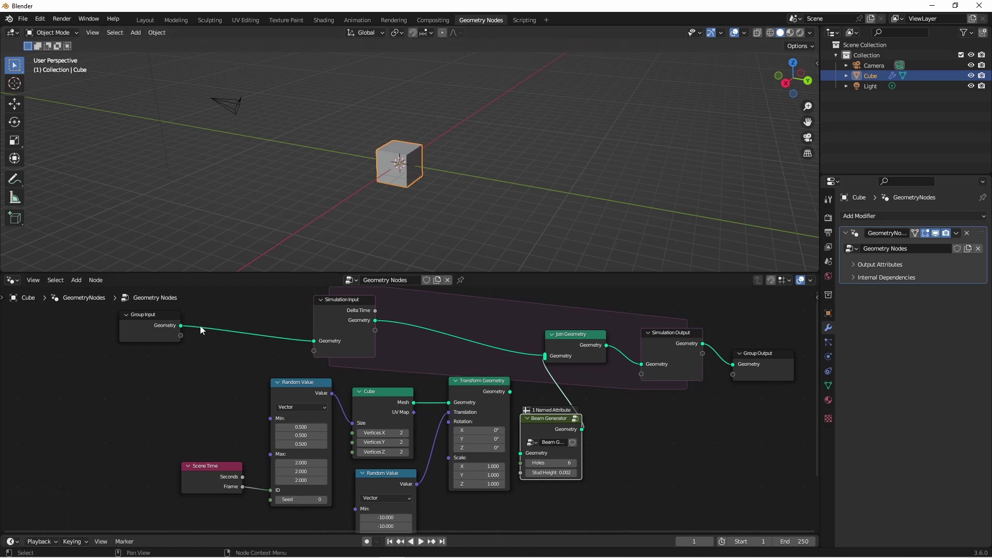
right_click_drag(220, 316, 211, 339, "ctrl")
middle_click_drag(391, 204, 395, 167)
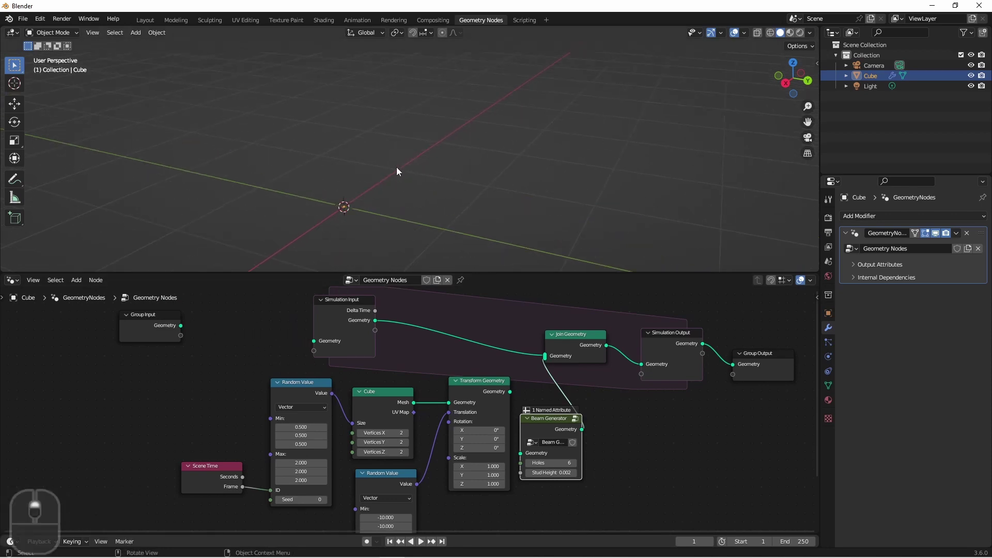
key("KP_Decimal")
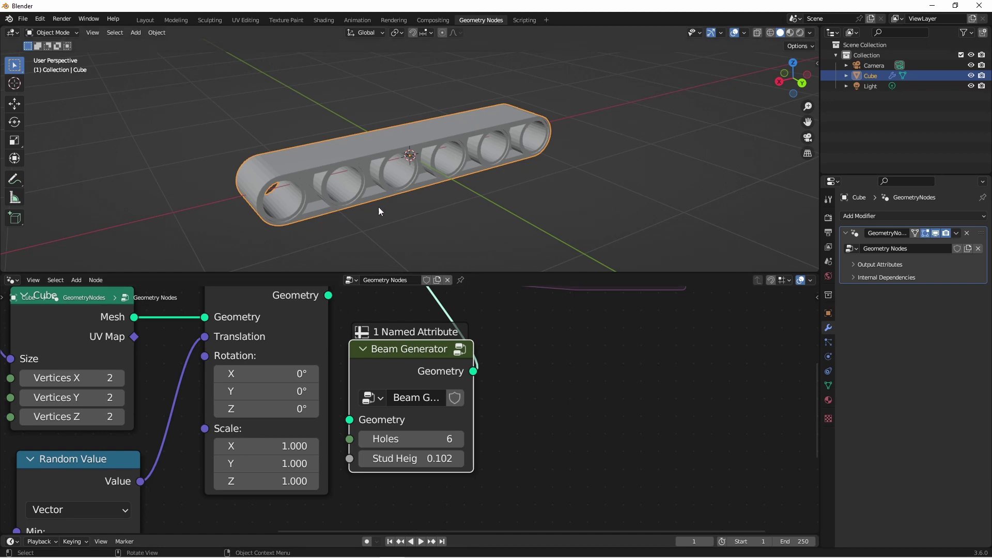
scroll(452, 442, "down", 3)
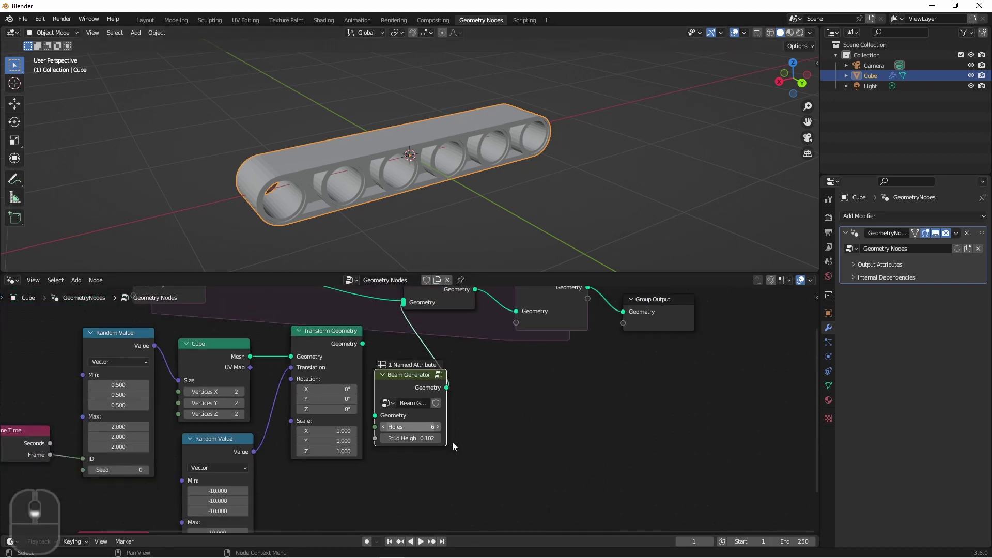
scroll(395, 457, "up", 2)
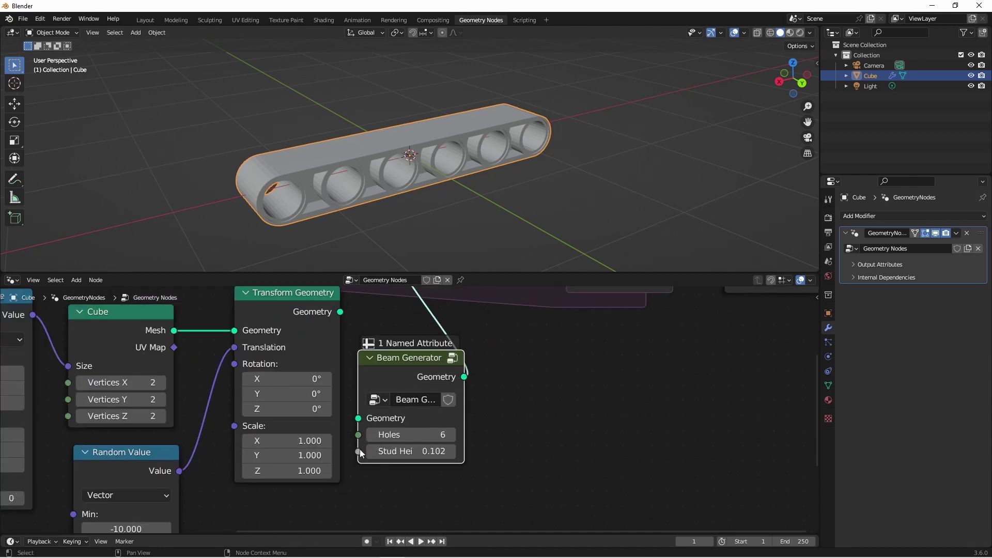
Delete the Cube node and put the Beam Generator in its place, feeding Transform Geometry's Geometry input
scroll(360, 454, "down", 2)
key("ctrl+x")
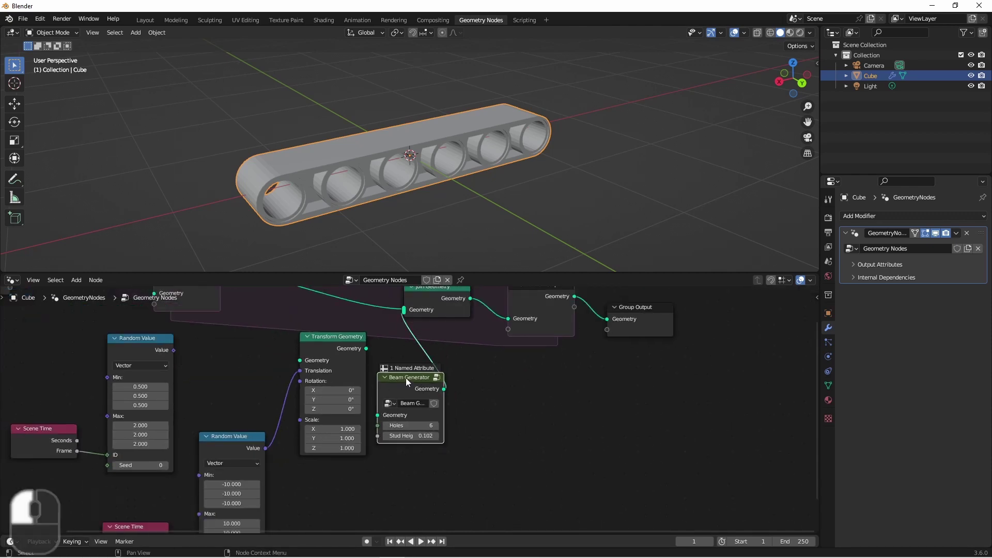
left_click_drag(406, 378, 300, 360, "alt")
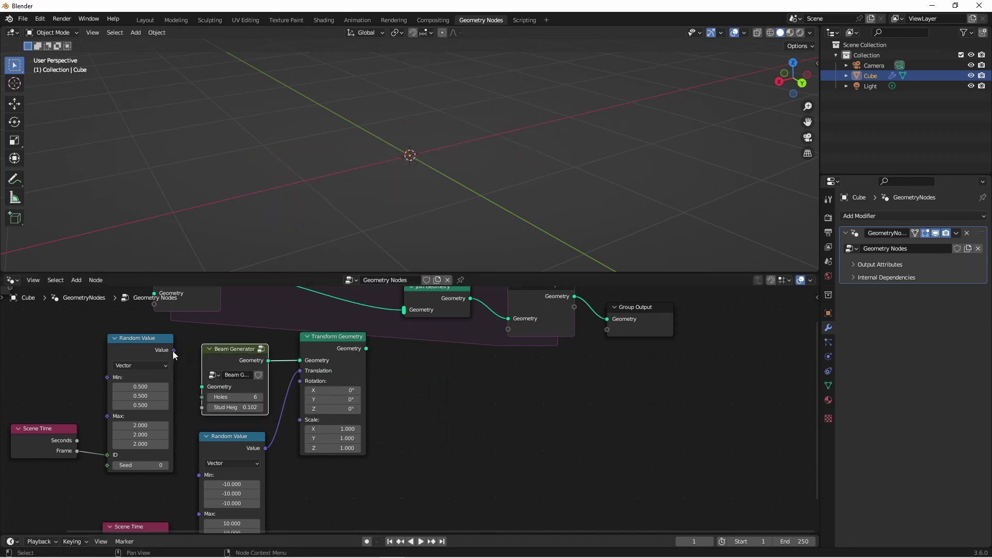
Change the first Random Value node's type to Integer and connect its Value to the Beam Generator's Holes input
left_click(140, 366)
left_click(133, 377)
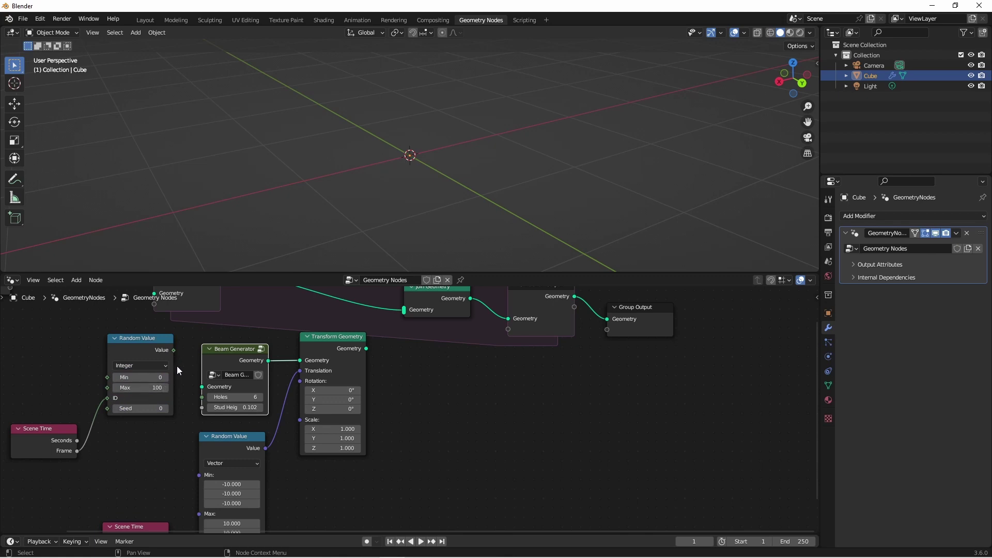
left_click_drag(172, 350, 203, 398)
Set the integer Random Value node's Min to 2 and Max to 10
left_click(139, 378)
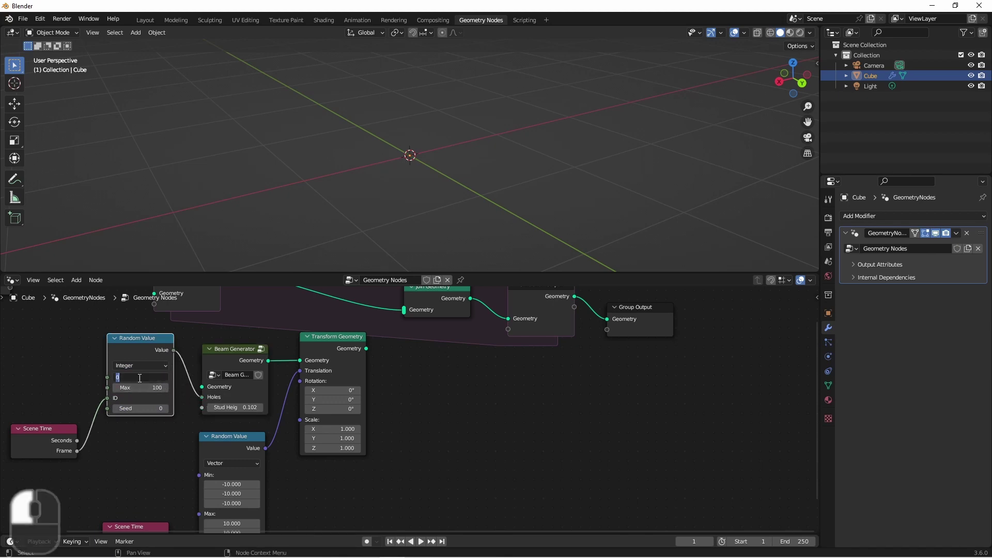
type("2")
key("Return")
left_click(148, 388)
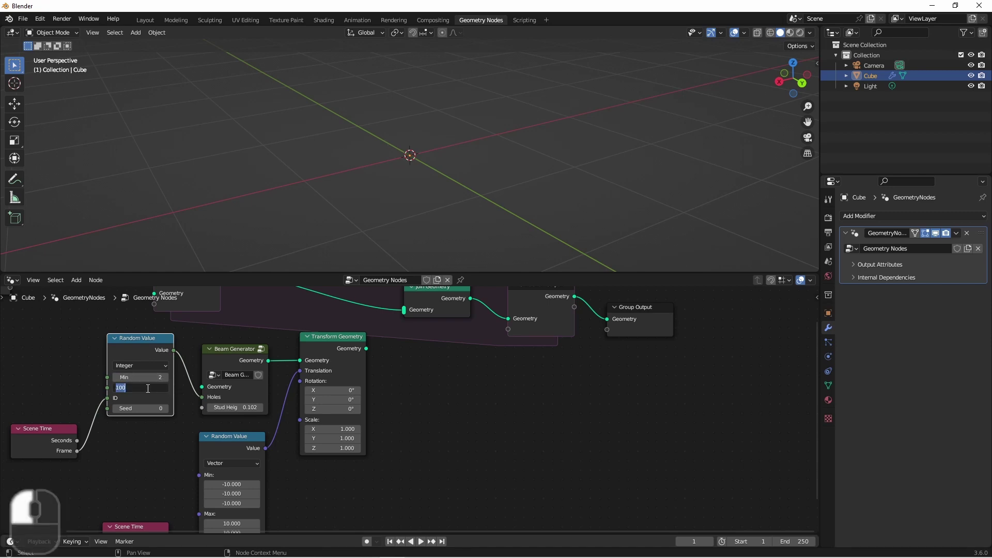
type("10")
key("Return")
Set the Z component of both Min and Max to 0 on the translation Random Value node
middle_click_drag(299, 502, 358, 416, "shift")
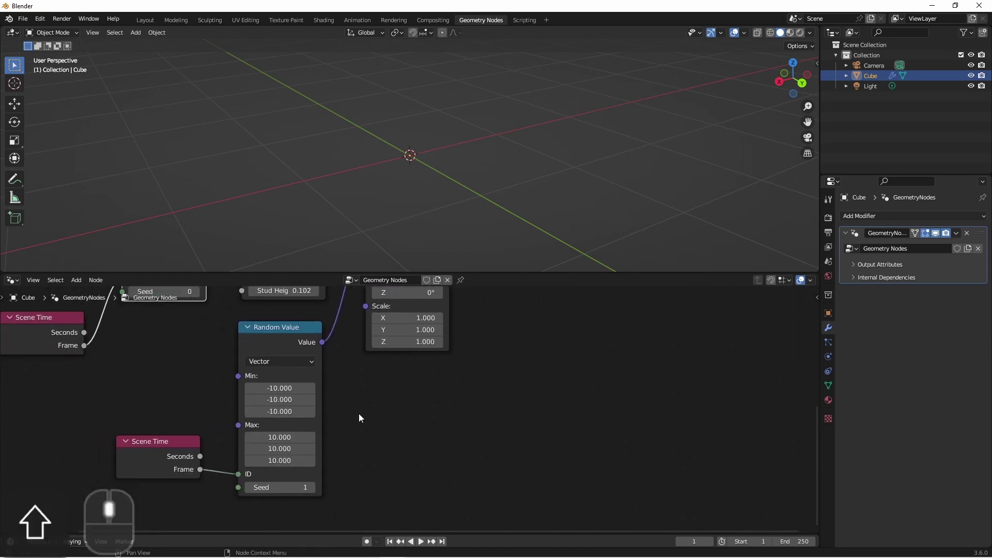
left_click(277, 412)
type("0")
key("Return")
left_click(269, 460)
type("0")
key("Return")
key("Home")
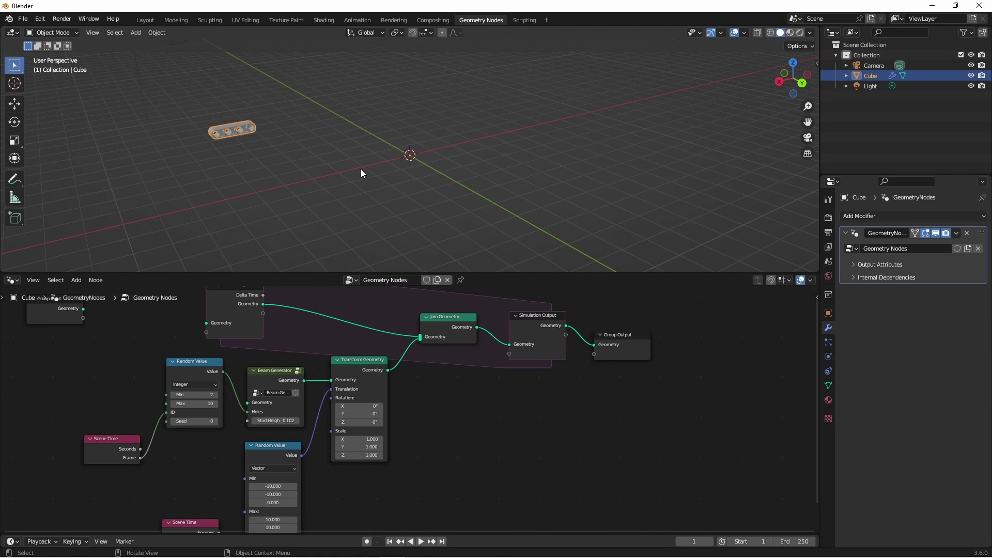
Advance the simulation frame by frame to frame 17 and examine the scattered beams from different angles
key("Right")
key("Right")
key("Right")
key("Right")
key("Right")
scroll(337, 156, "down", 3)
middle_click_drag(337, 156, 390, 207)
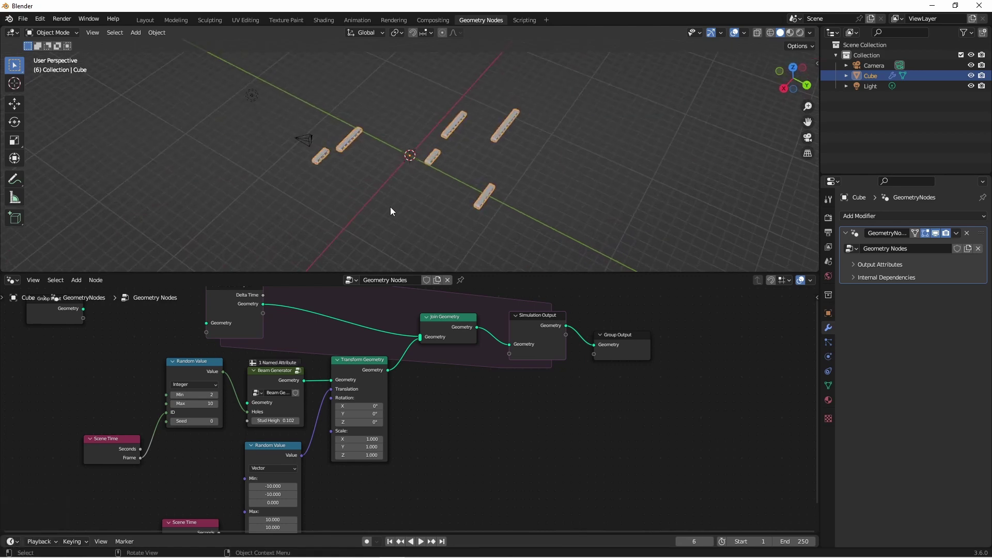
key("Right")
key("Right")
key("Right")
key("Right")
key("Right")
key("Right")
key("Right")
key("Right")
key("Right")
key("Right")
key("Right")
key("Right")
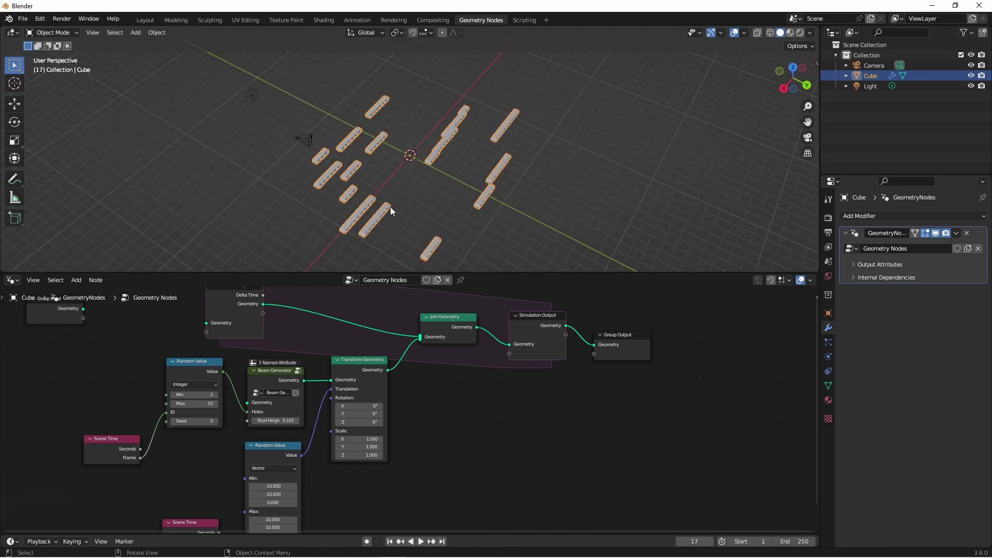
middle_click_drag(399, 208, 535, 166)
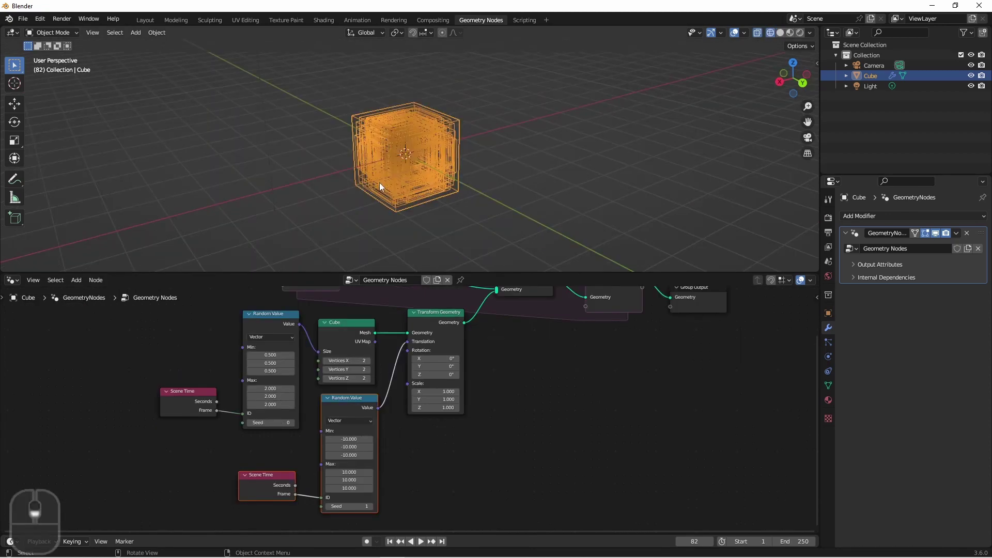
Return to the first frame, replay the wireframe cube simulation and stop playback at frame 145
key("shift+Left")
middle_click_drag(387, 182, 393, 166)
scroll(393, 166, "down", 3)
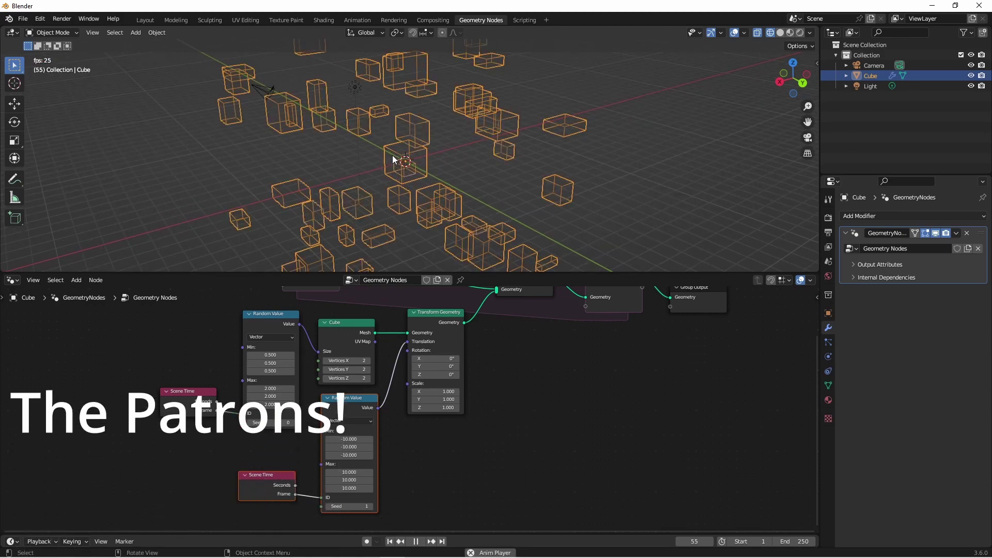
mouse_move(392, 152)
middle_mouse_down()
mouse_move(436, 138)
mouse_move(627, 155)
mouse_move(588, 169)
mouse_move(402, 160)
middle_mouse_up()
key("shift+Left")
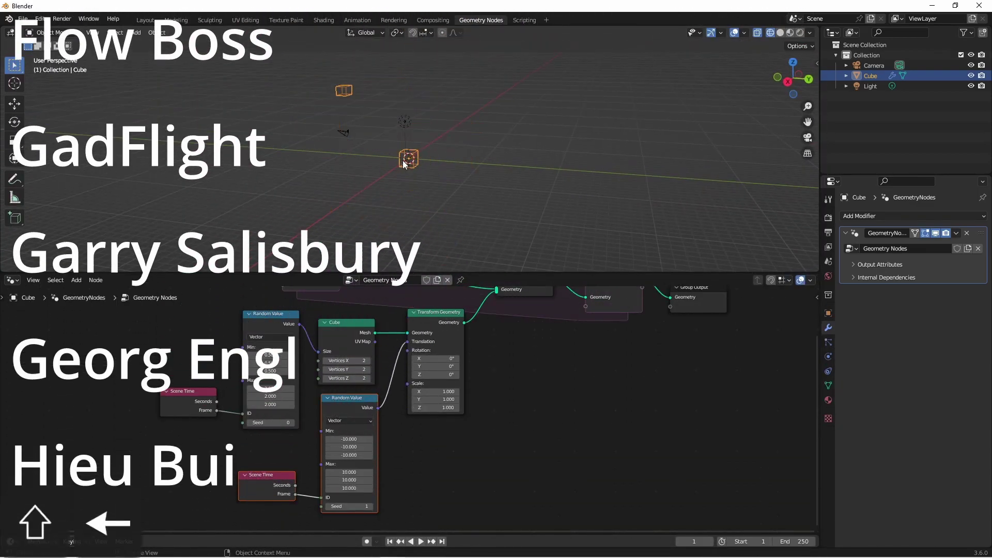
key("space")
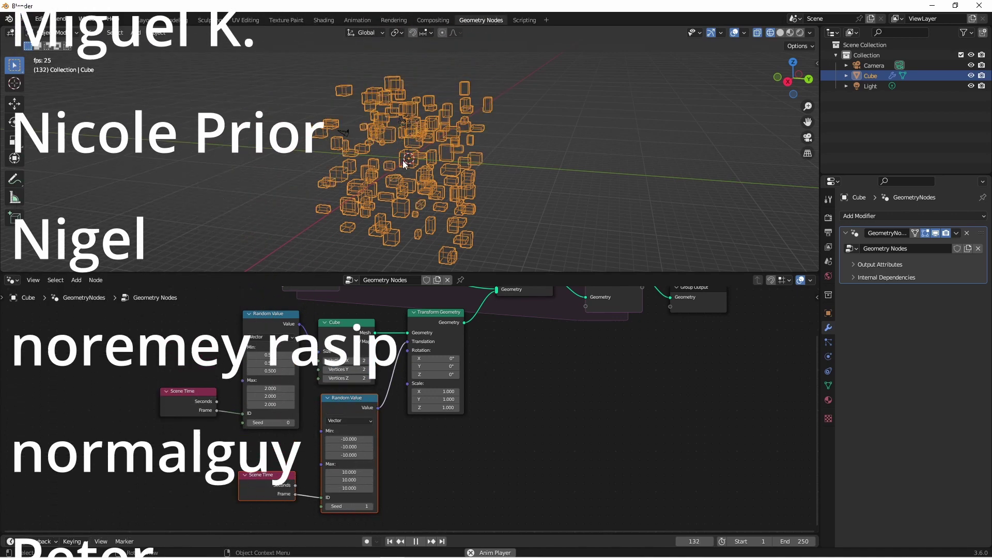
key("space")
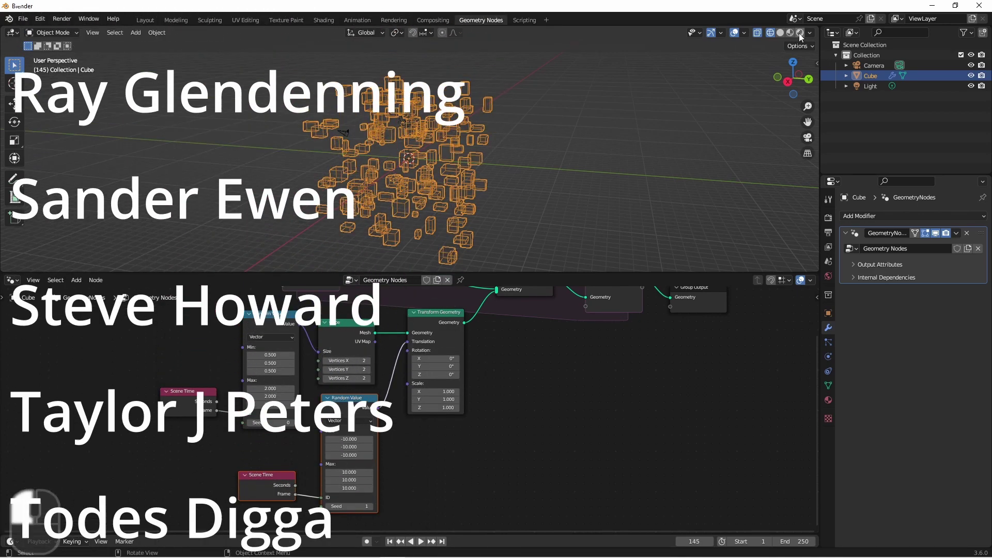